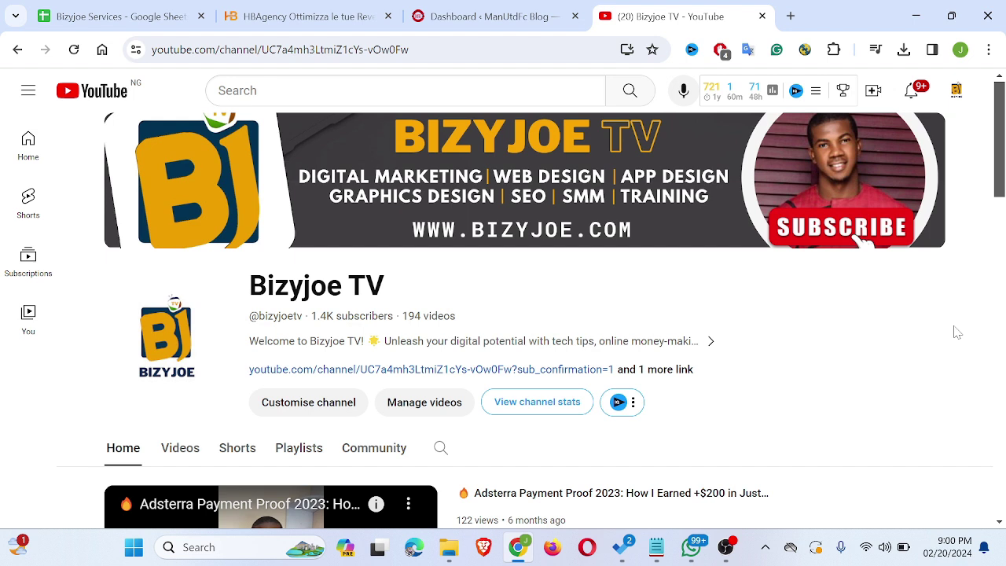
- Download the ads.txt file for the ManUtdFC Blog website from the HBAgency websites list
{"action": "left_click", "coordinate": [275, 20]}
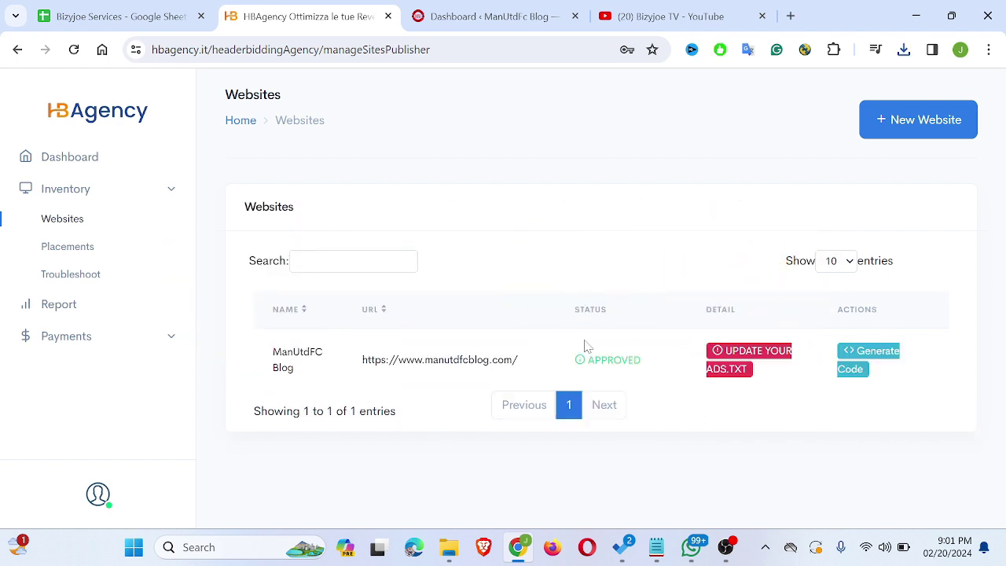
{"action": "left_click", "coordinate": [734, 356]}
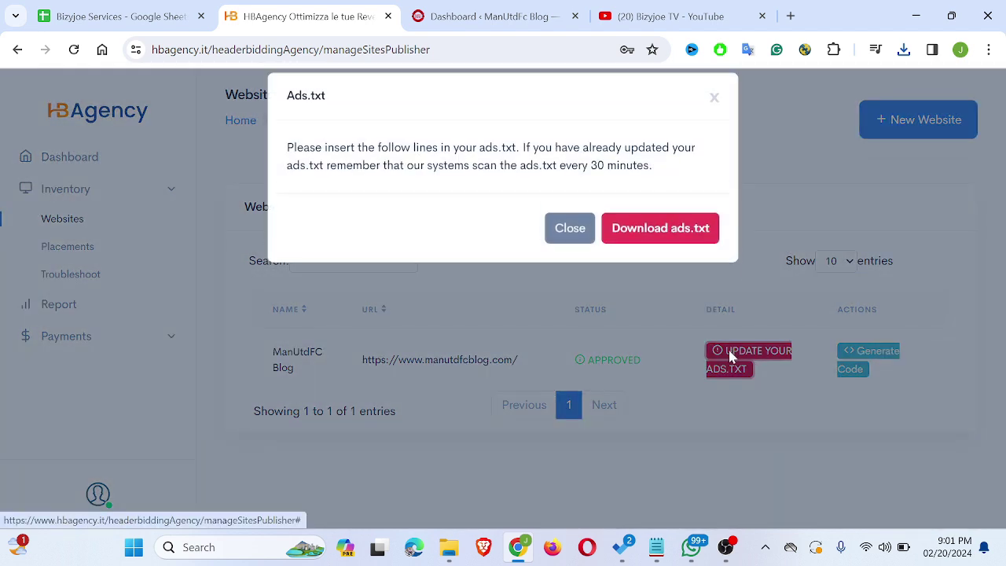
{"action": "left_click", "coordinate": [646, 258]}
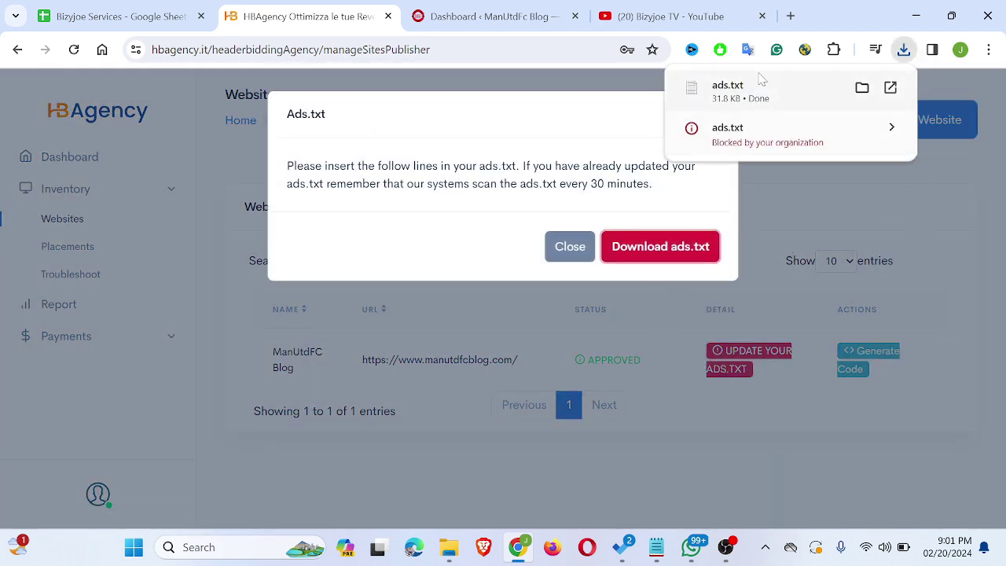
{"action": "left_click", "coordinate": [781, 252]}
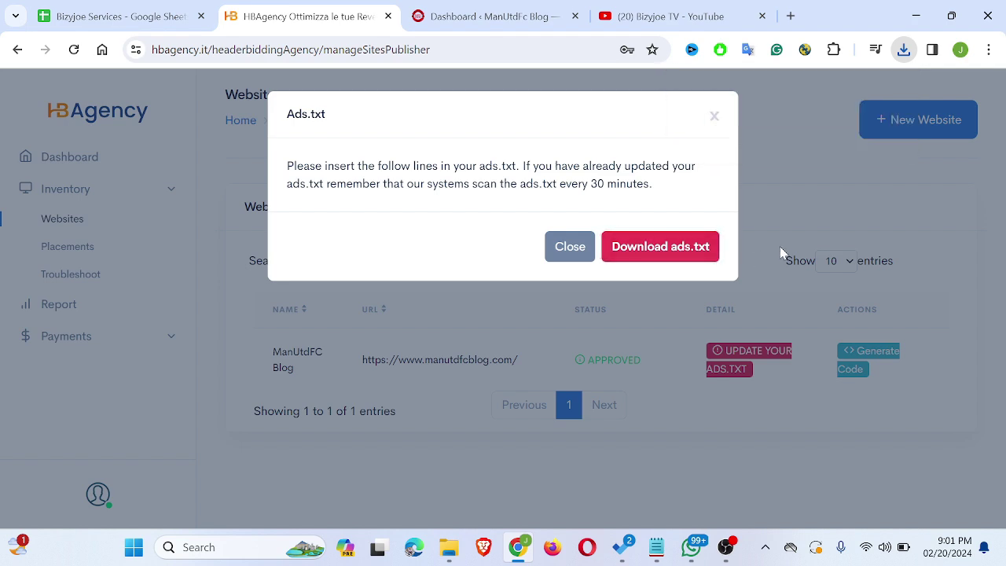
- Switch to the blog's WordPress dashboard and open the page for adding a new plugin
{"action": "left_click", "coordinate": [477, 18]}
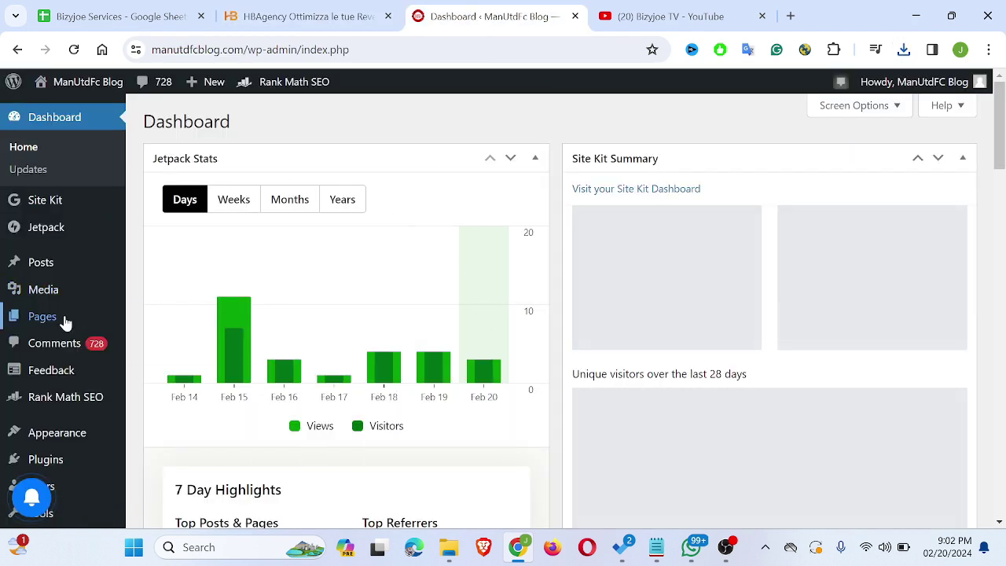
{"action": "scroll", "coordinate": [51, 378], "scroll_direction": "down", "scroll_amount": 1}
{"action": "scroll", "coordinate": [51, 378], "scroll_direction": "down", "scroll_amount": 1}
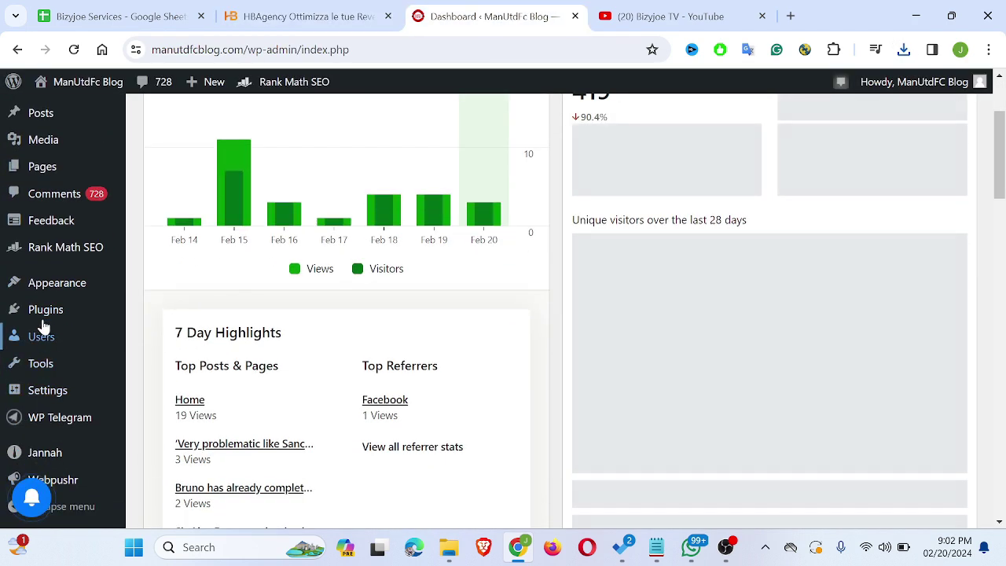
{"action": "mouse_move", "coordinate": [47, 319]}
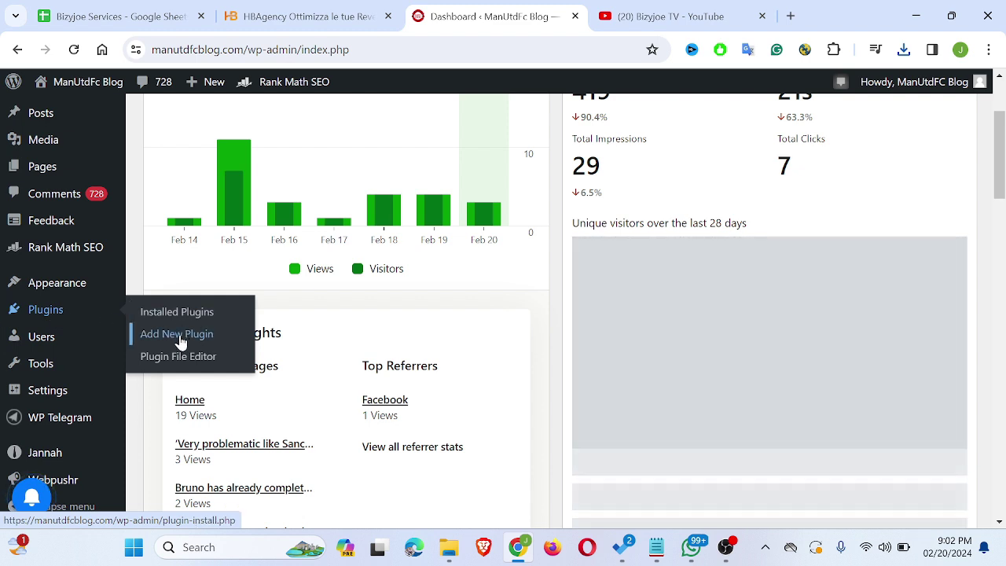
{"action": "left_click", "coordinate": [179, 335]}
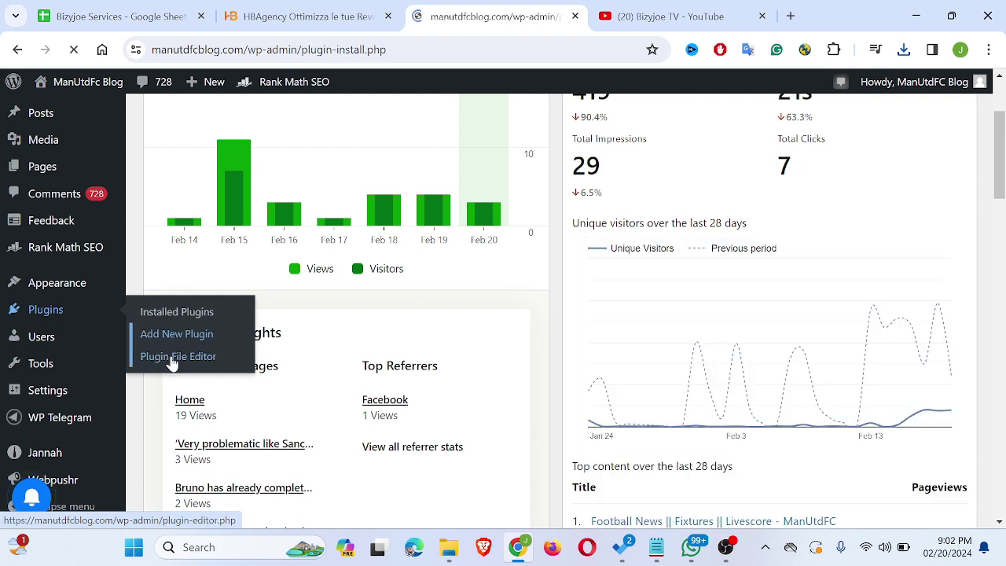
- Search the plugin directory for "file manager"
{"action": "scroll", "coordinate": [179, 360], "scroll_direction": "up", "scroll_amount": 2}
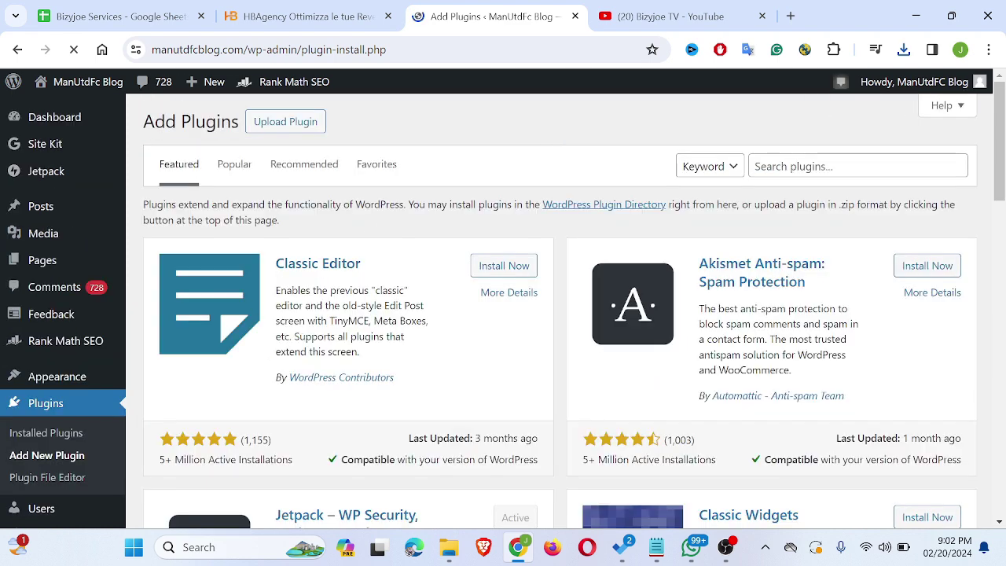
{"action": "left_click", "coordinate": [778, 166]}
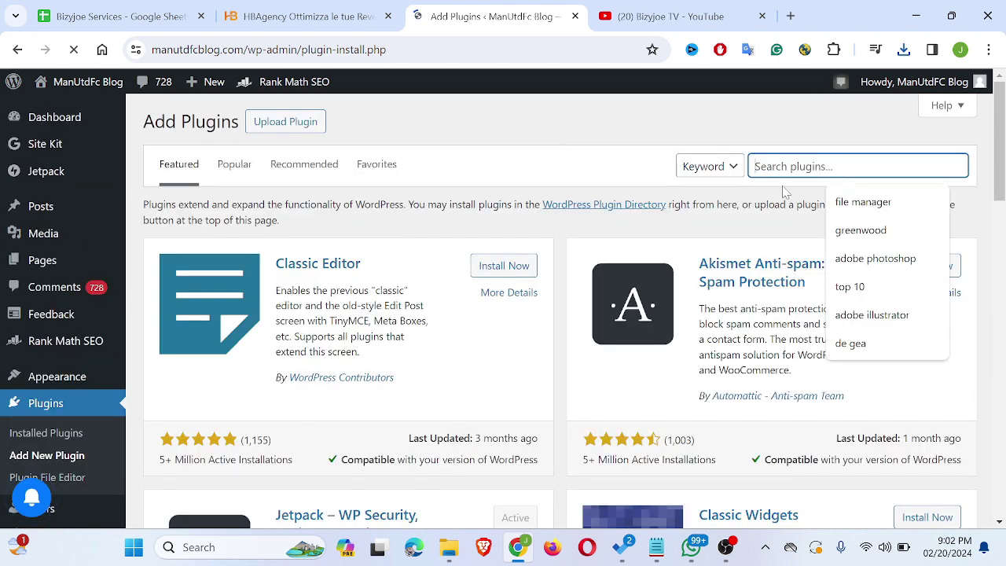
{"action": "type", "text": "fi"}
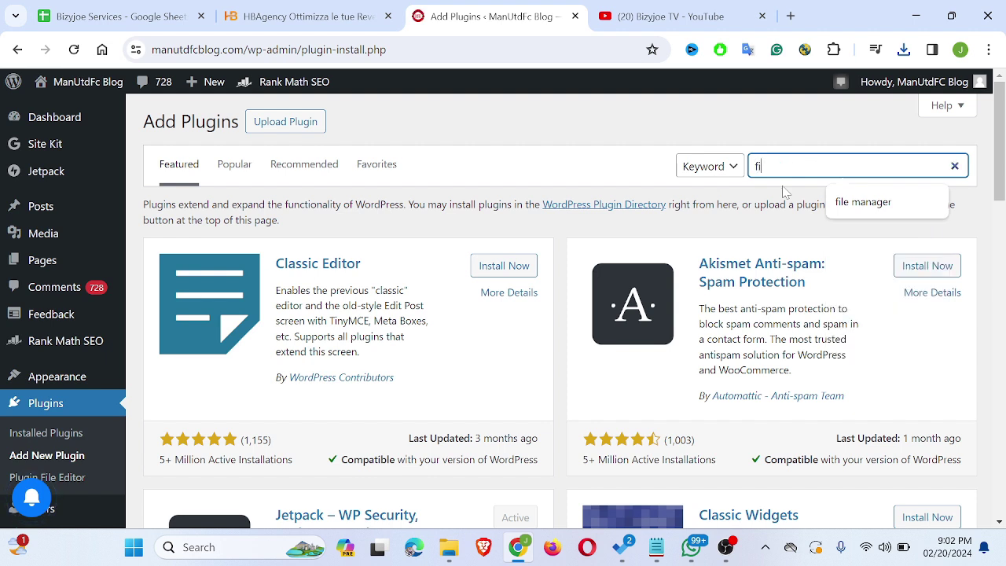
{"action": "type", "text": "le manager"}
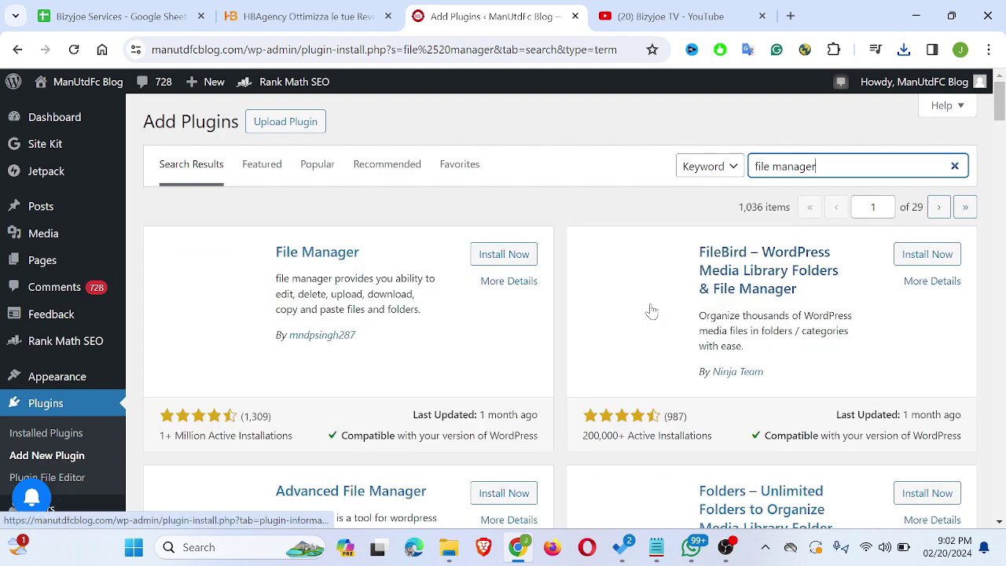
- Install and activate the File Manager plugin by mndpsingh287
{"action": "scroll", "coordinate": [466, 343], "scroll_direction": "down", "scroll_amount": 1}
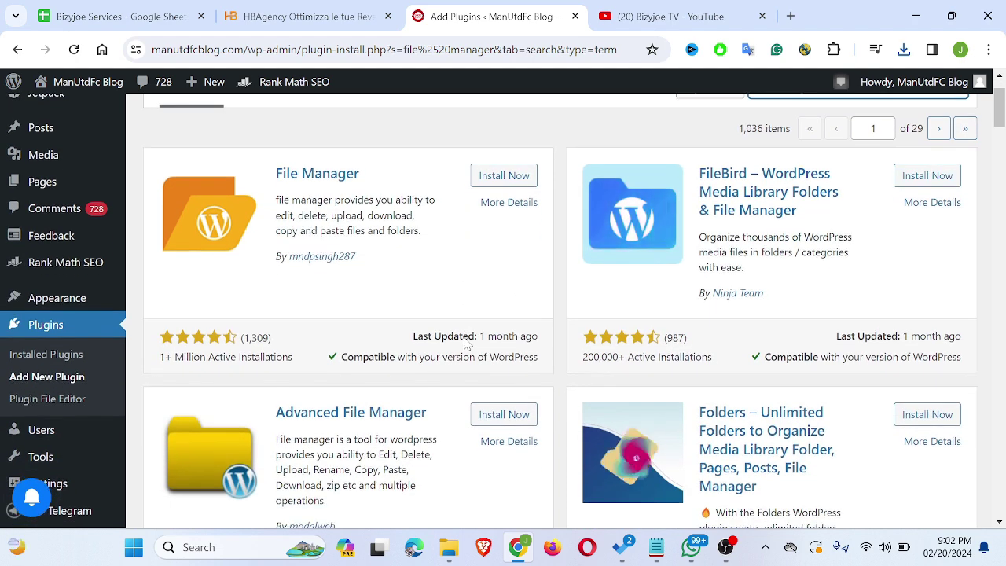
{"action": "scroll", "coordinate": [353, 326], "scroll_direction": "up", "scroll_amount": 1}
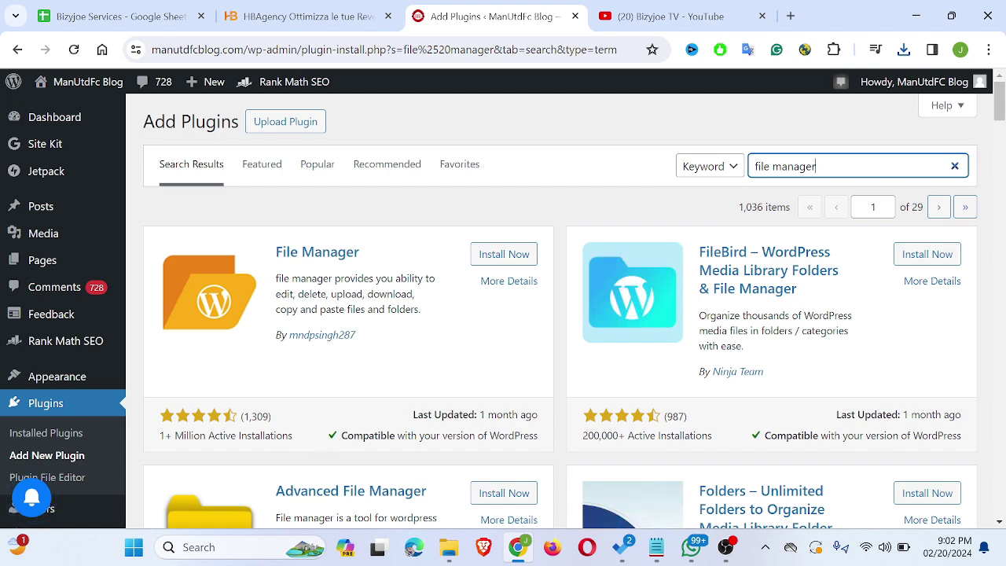
{"action": "scroll", "coordinate": [346, 352], "scroll_direction": "down", "scroll_amount": 1}
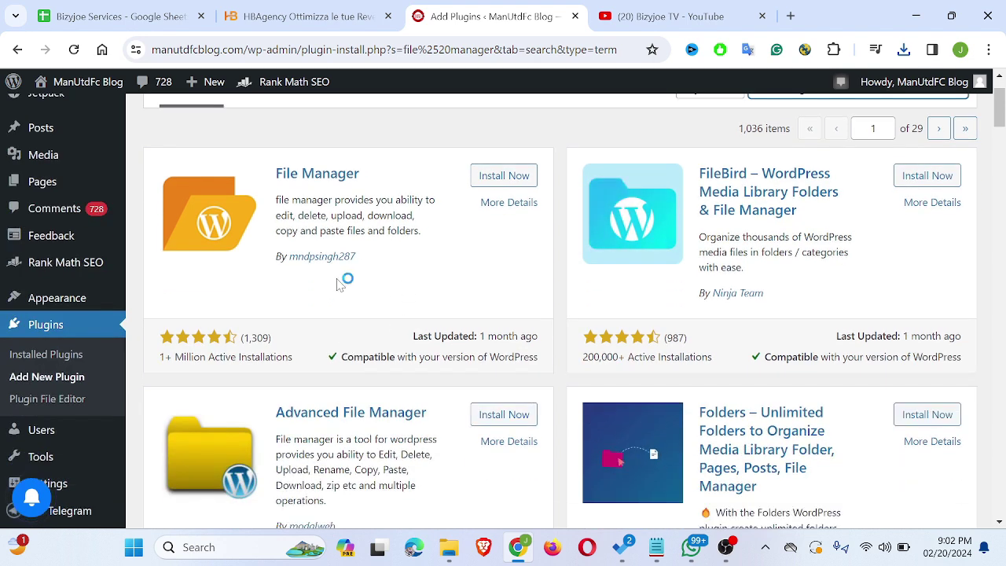
{"action": "scroll", "coordinate": [337, 283], "scroll_direction": "down", "scroll_amount": 1}
{"action": "scroll", "coordinate": [338, 287], "scroll_direction": "up", "scroll_amount": 2}
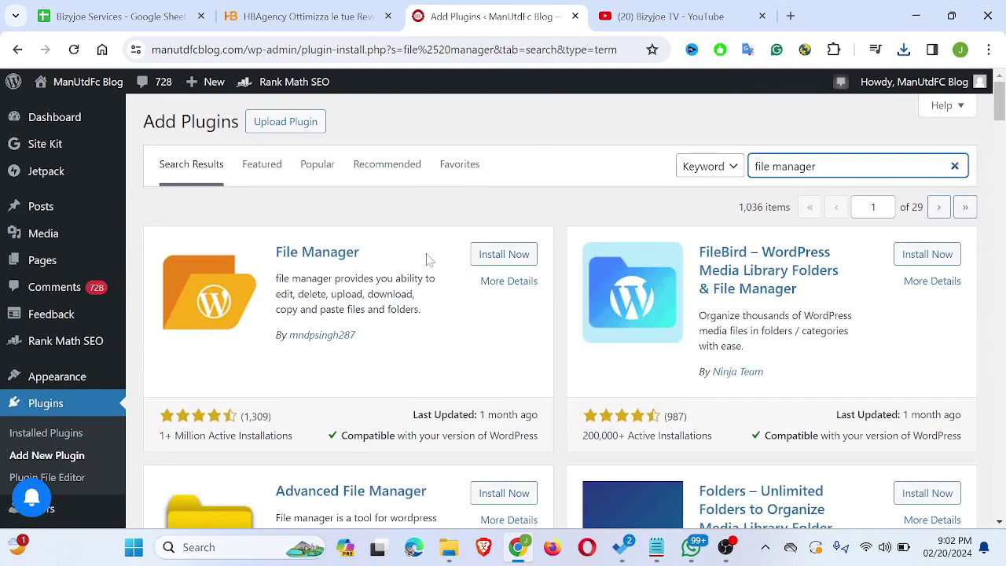
{"action": "left_click", "coordinate": [513, 255]}
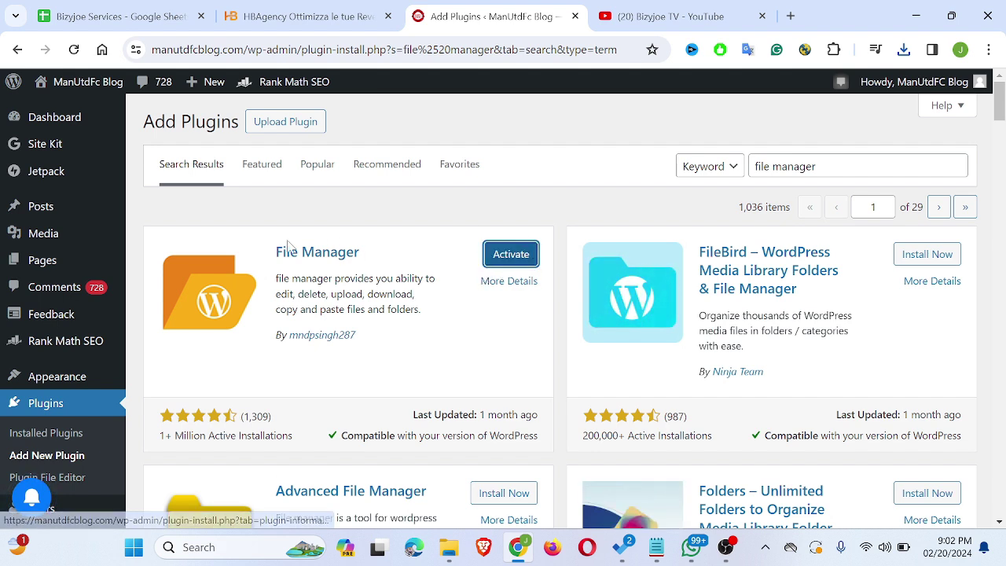
{"action": "left_click", "coordinate": [488, 260]}
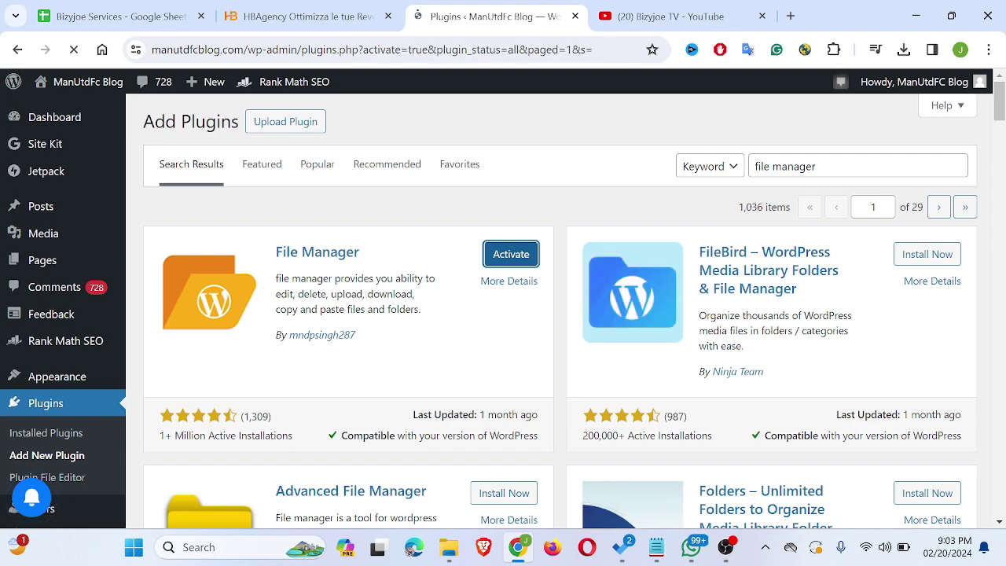
- Open WP File Manager from the WordPress admin area
{"action": "scroll", "coordinate": [342, 344], "scroll_direction": "down", "scroll_amount": 1}
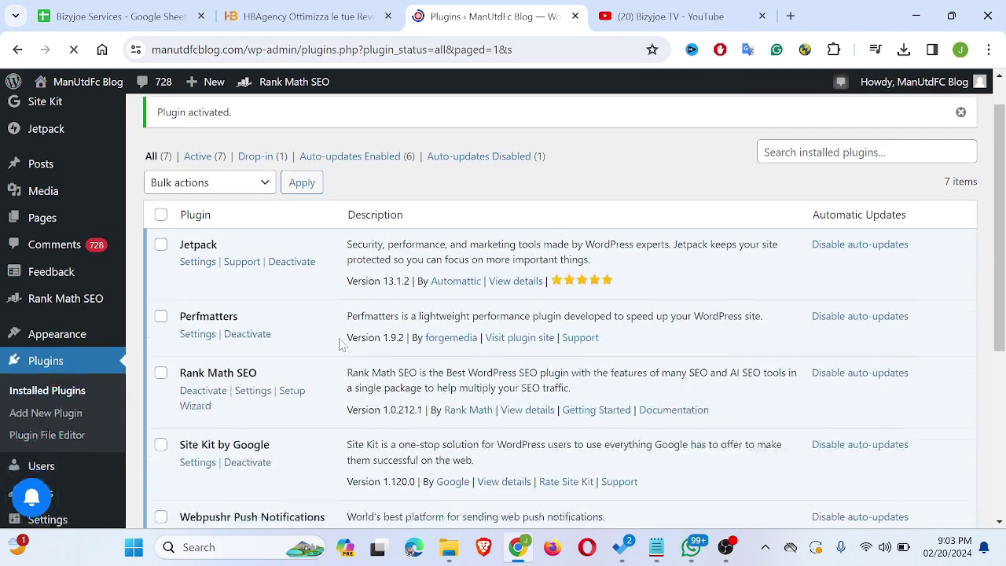
{"action": "scroll", "coordinate": [339, 344], "scroll_direction": "down", "scroll_amount": 5}
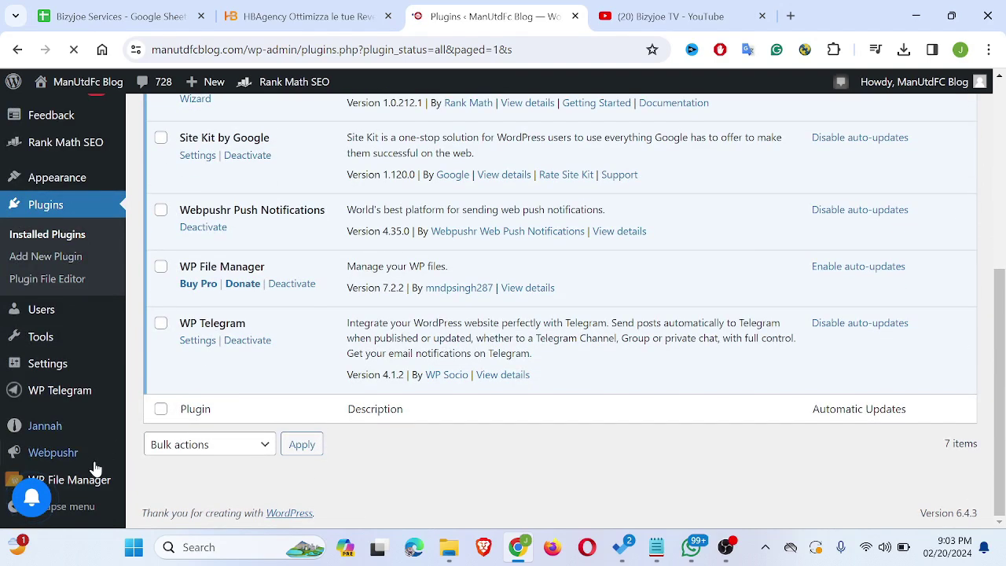
{"action": "mouse_move", "coordinate": [75, 495]}
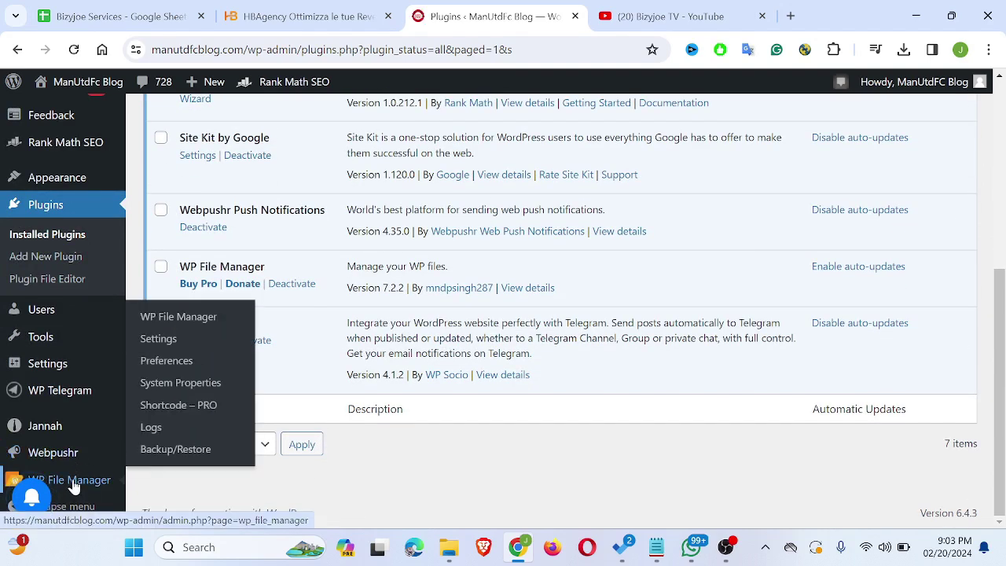
{"action": "left_click", "coordinate": [72, 482]}
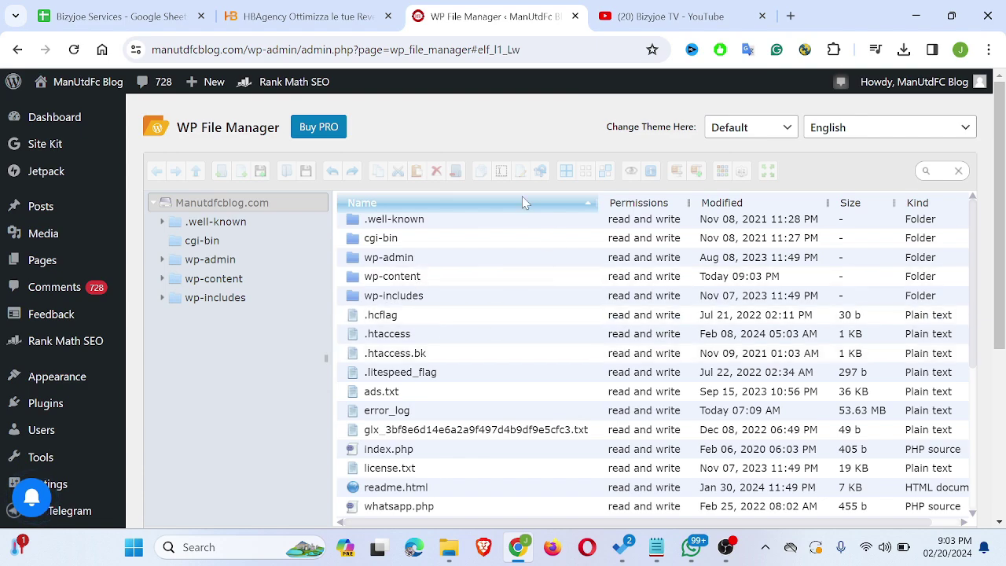
- Examine the files and folders in the root directory of Manutdfcblog.com
{"action": "scroll", "coordinate": [412, 319], "scroll_direction": "down", "scroll_amount": 1}
{"action": "scroll", "coordinate": [412, 318], "scroll_direction": "down", "scroll_amount": 3}
{"action": "scroll", "coordinate": [493, 285], "scroll_direction": "down", "scroll_amount": 1}
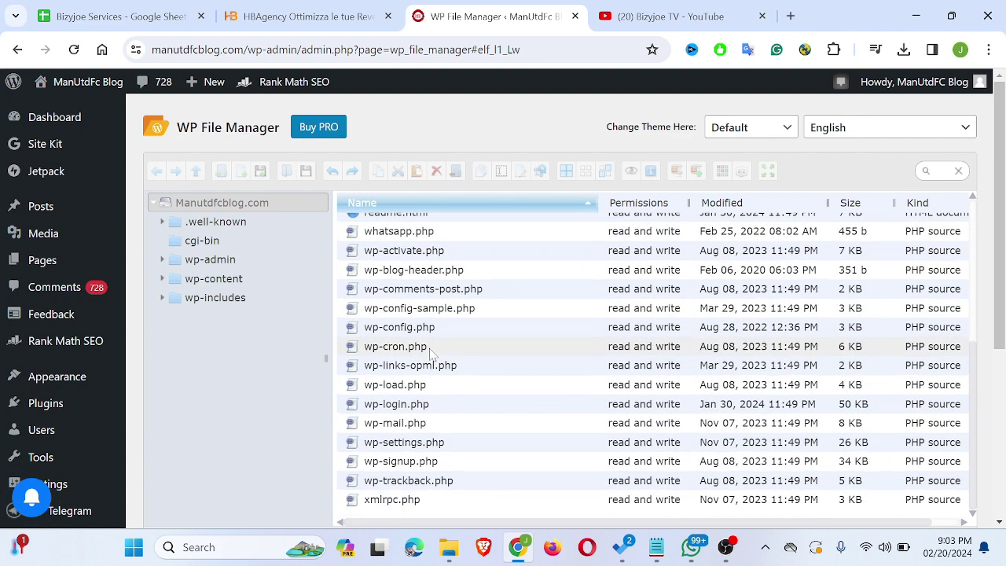
{"action": "scroll", "coordinate": [463, 377], "scroll_direction": "up", "scroll_amount": 4}
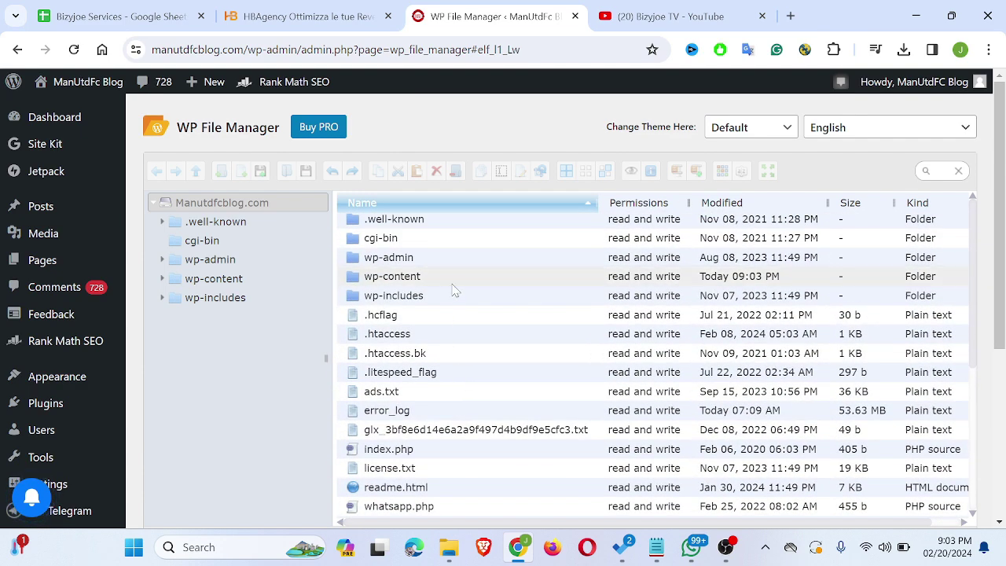
{"action": "scroll", "coordinate": [458, 294], "scroll_direction": "down", "scroll_amount": 1}
{"action": "scroll", "coordinate": [459, 293], "scroll_direction": "down", "scroll_amount": 2}
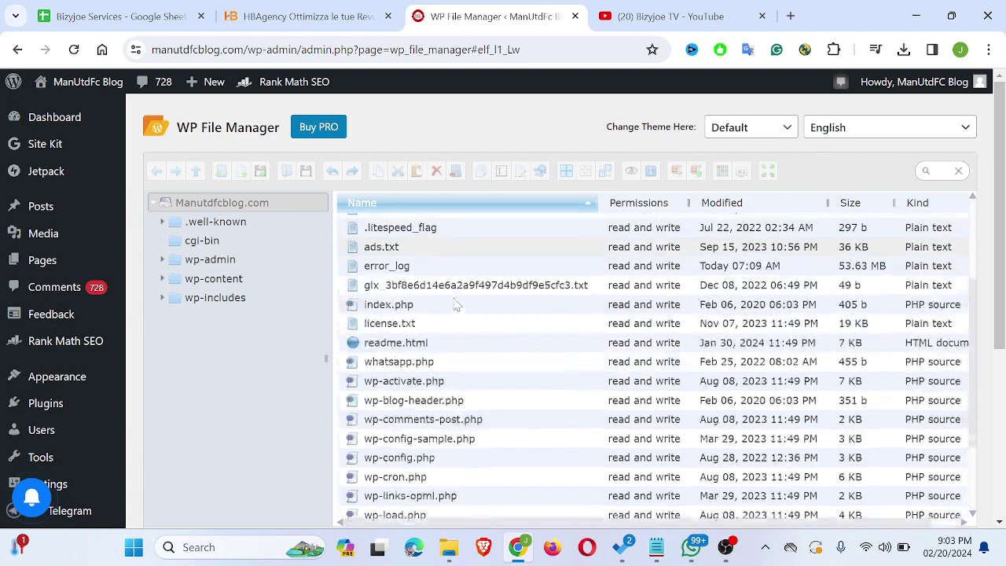
{"action": "scroll", "coordinate": [457, 299], "scroll_direction": "up", "scroll_amount": 5}
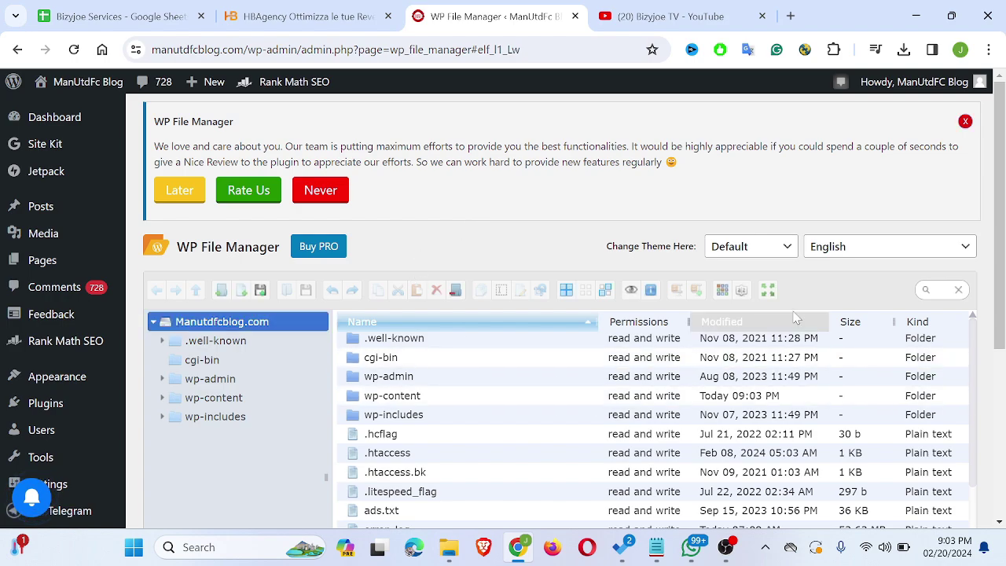
{"action": "left_click_drag", "start_coordinate": [1002, 283], "coordinate": [1001, 306]}
{"action": "scroll", "coordinate": [455, 321], "scroll_direction": "down", "scroll_amount": 4}
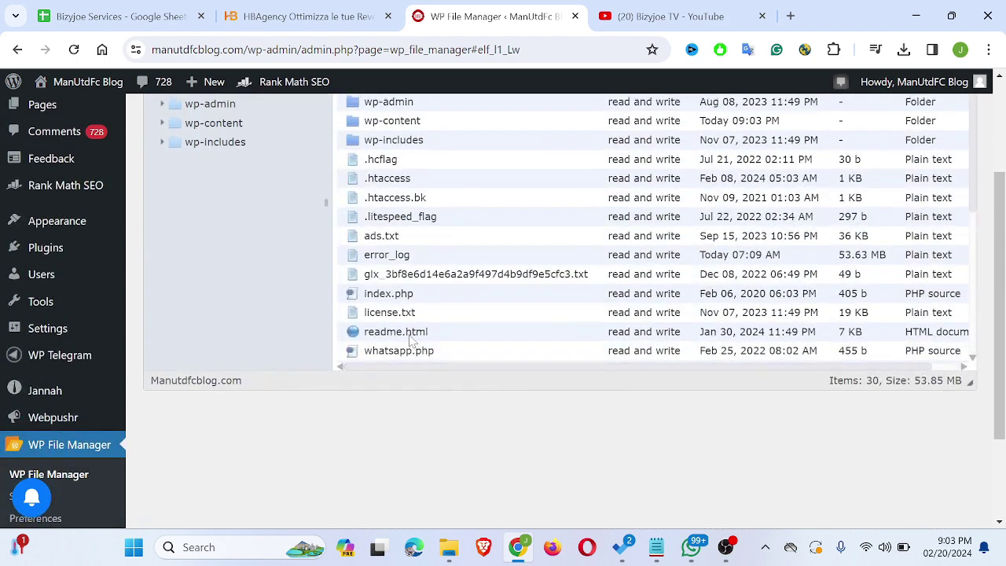
{"action": "scroll", "coordinate": [402, 334], "scroll_direction": "up", "scroll_amount": 3}
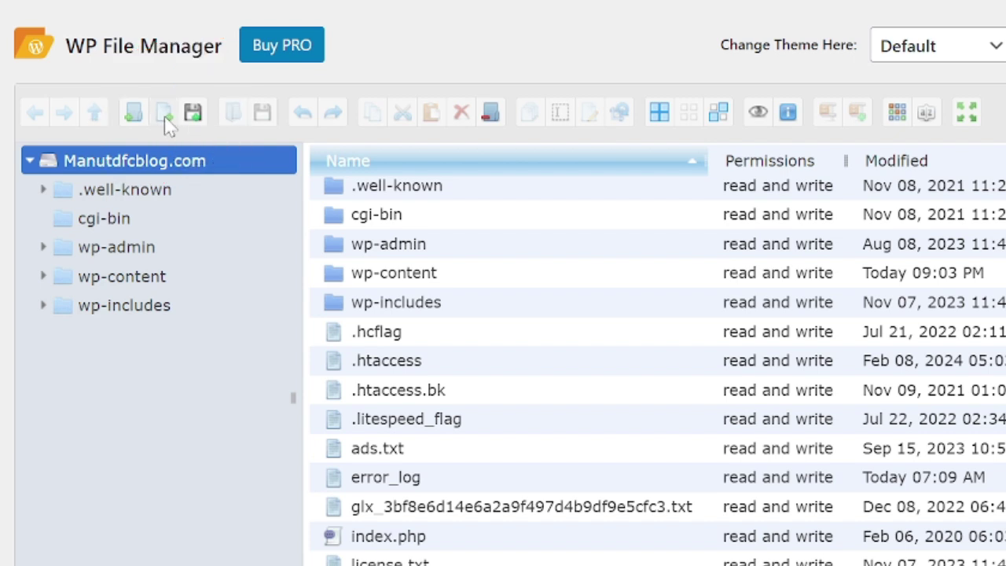
- Create a plain text file named ads1.txt in the site's root directory
{"action": "left_click", "coordinate": [165, 119]}
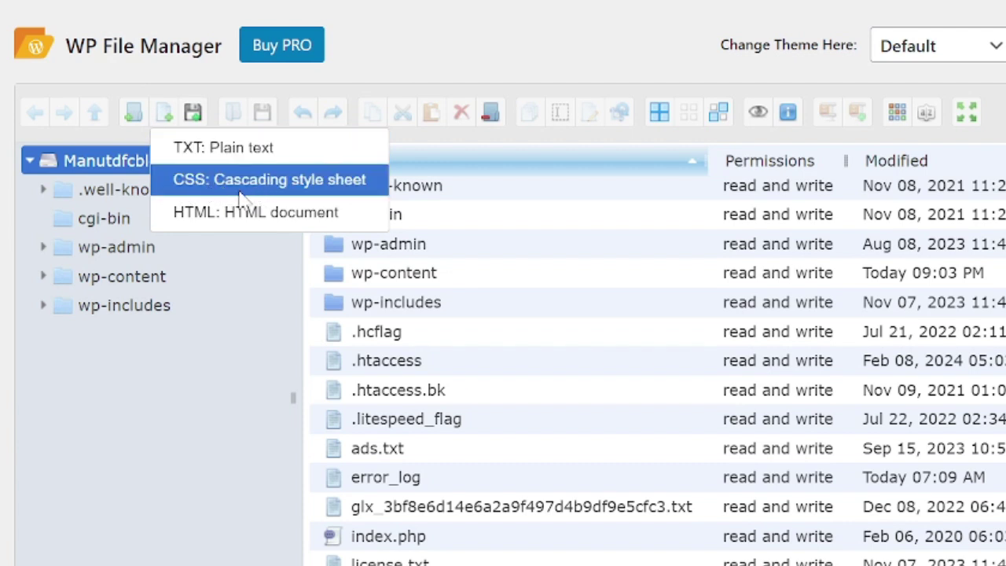
{"action": "left_click", "coordinate": [234, 152]}
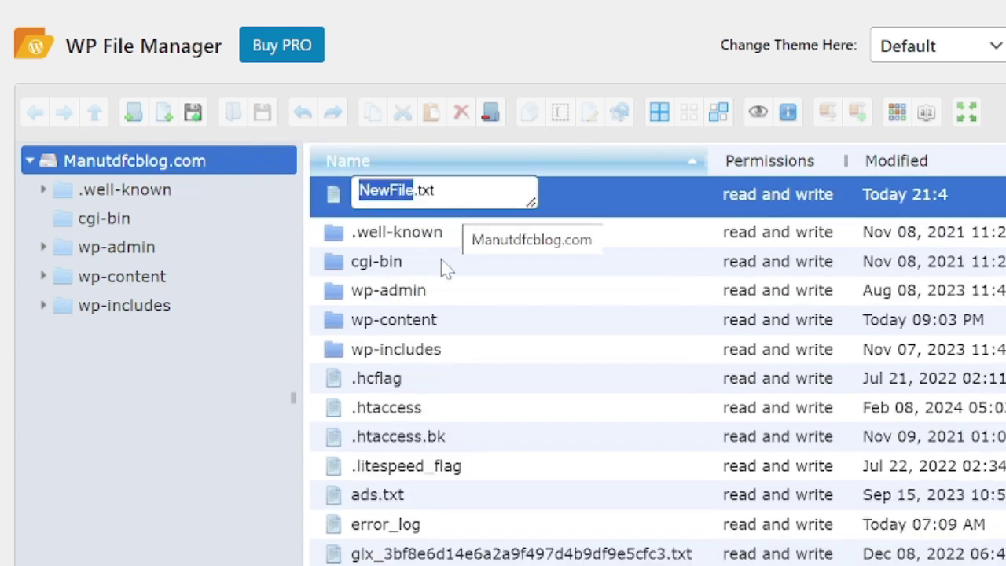
{"action": "type", "text": "ads"}
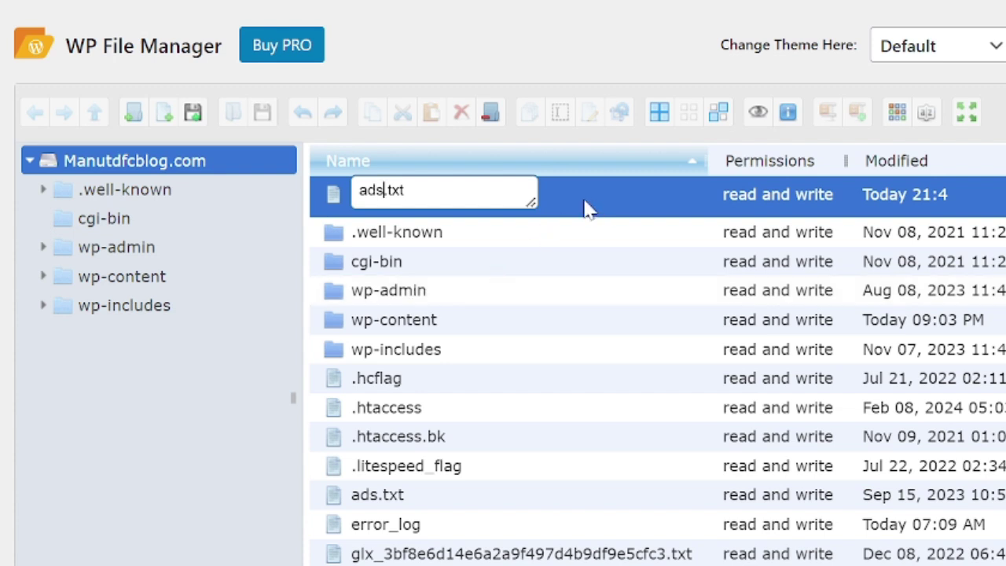
{"action": "type", "text": "1"}
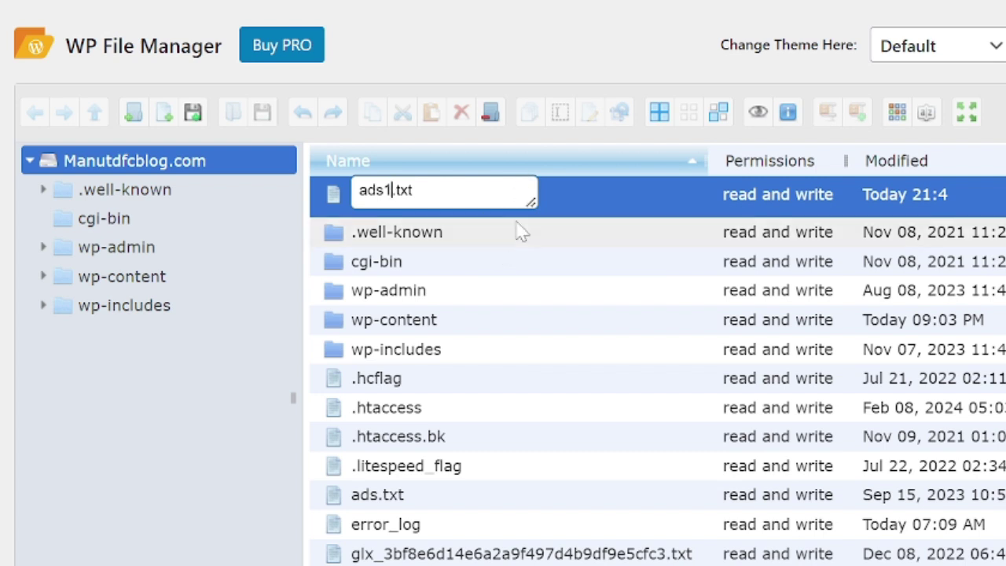
{"action": "key", "text": "Return"}
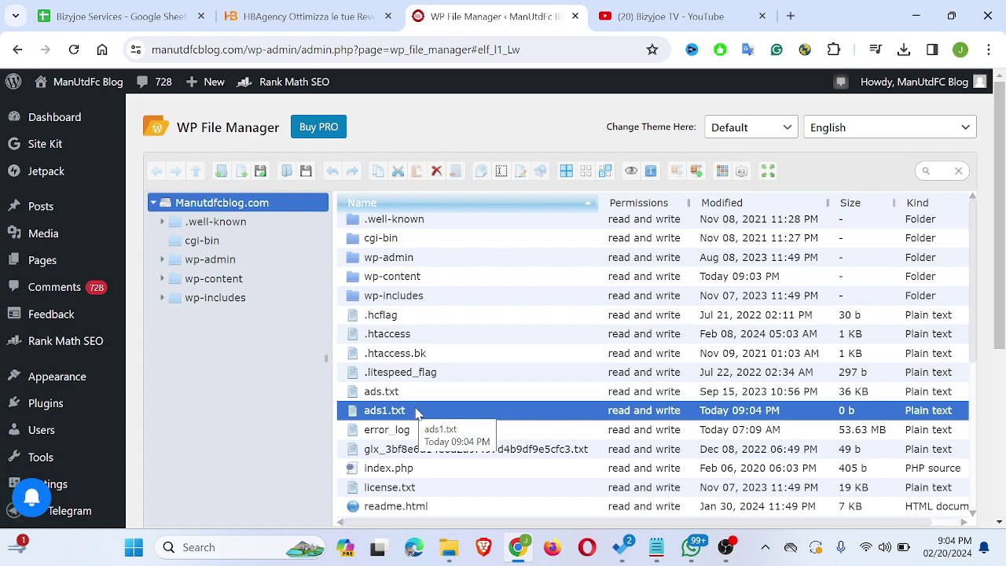
- Delete the ads1.txt file from the site's root directory
{"action": "right_click", "coordinate": [416, 411]}
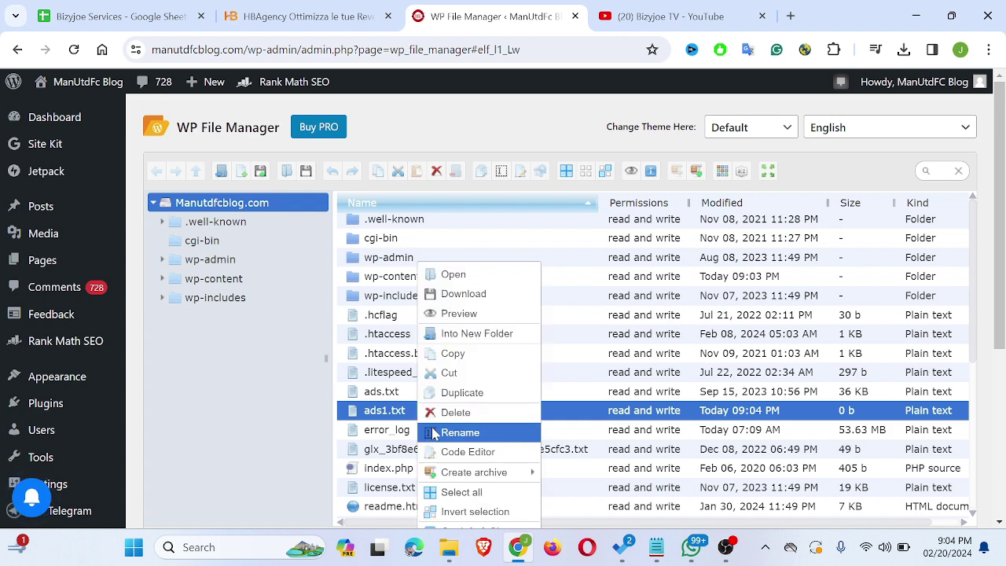
{"action": "scroll", "coordinate": [433, 433], "scroll_direction": "down", "scroll_amount": 2}
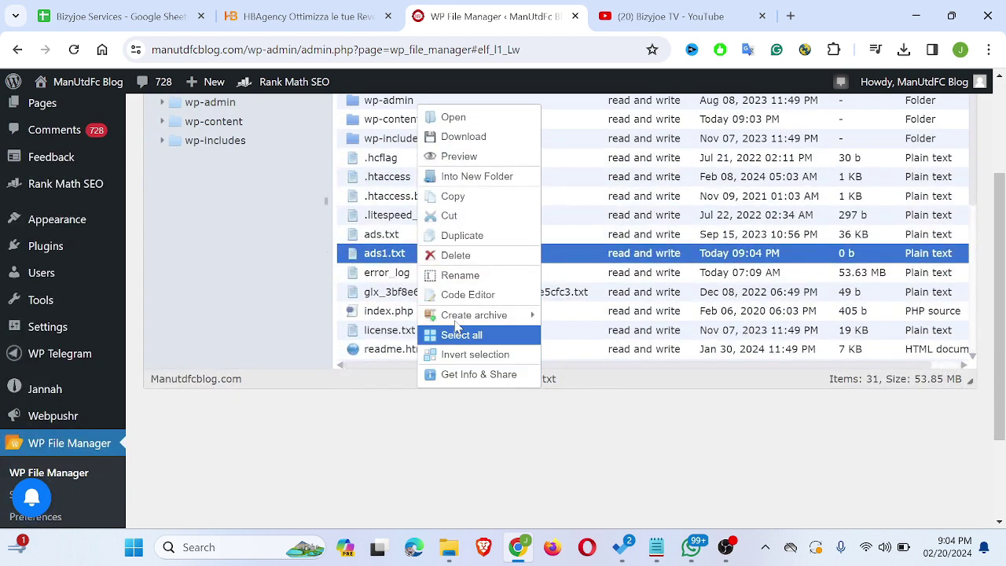
{"action": "left_click", "coordinate": [464, 256]}
{"action": "left_click", "coordinate": [577, 220]}
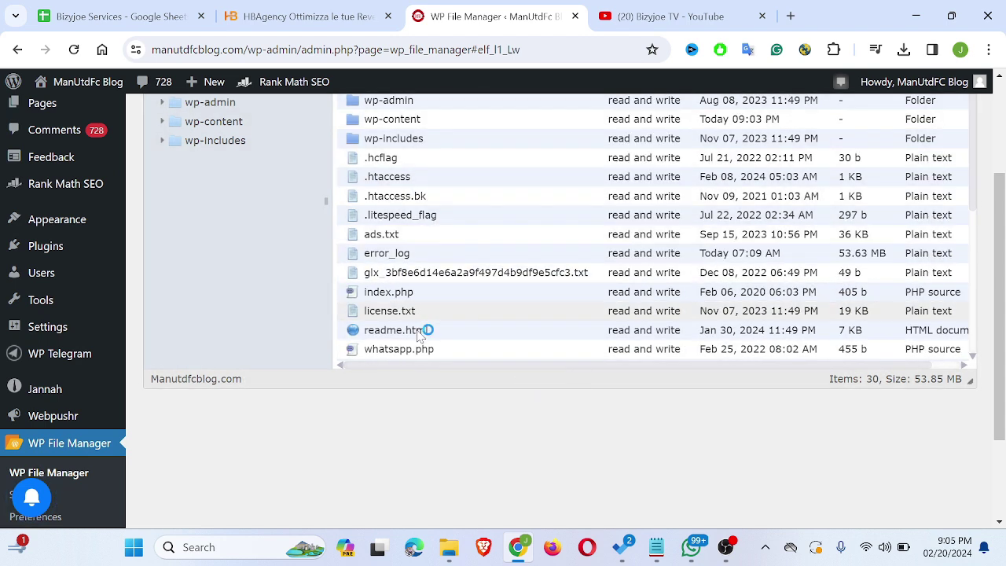
- Open the existing ads.txt file in the code editor
{"action": "left_click", "coordinate": [389, 238]}
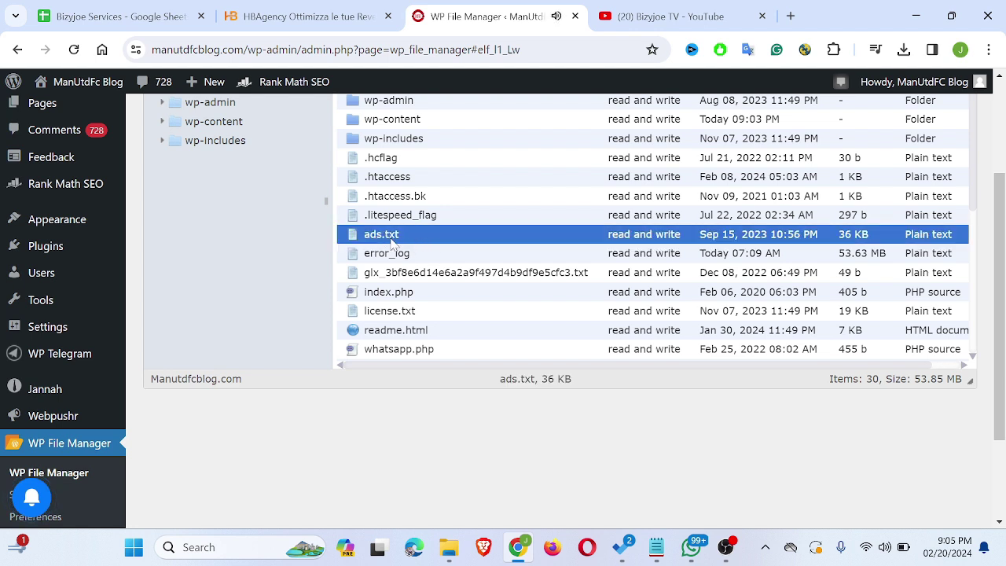
{"action": "right_click", "coordinate": [409, 242]}
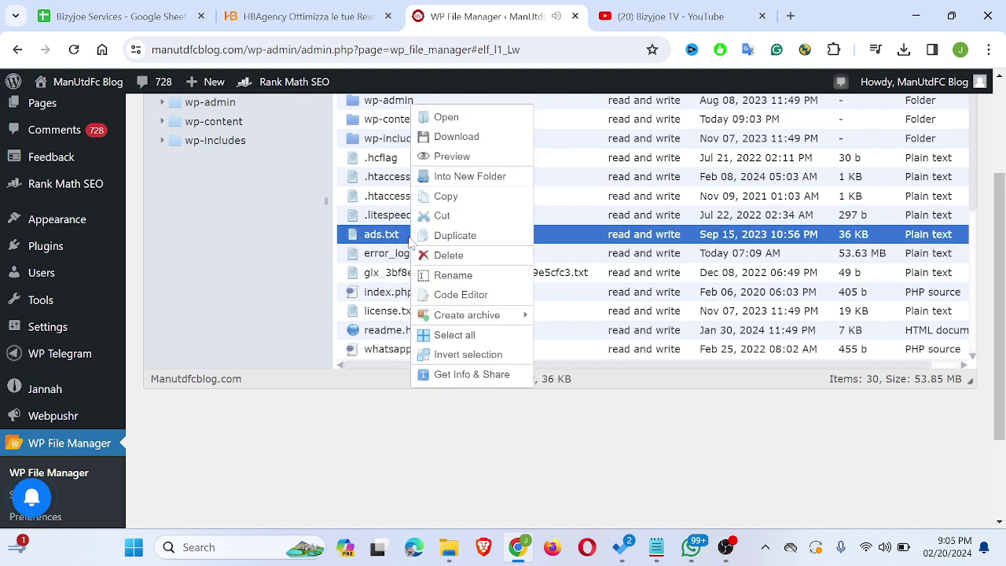
{"action": "left_click", "coordinate": [466, 295]}
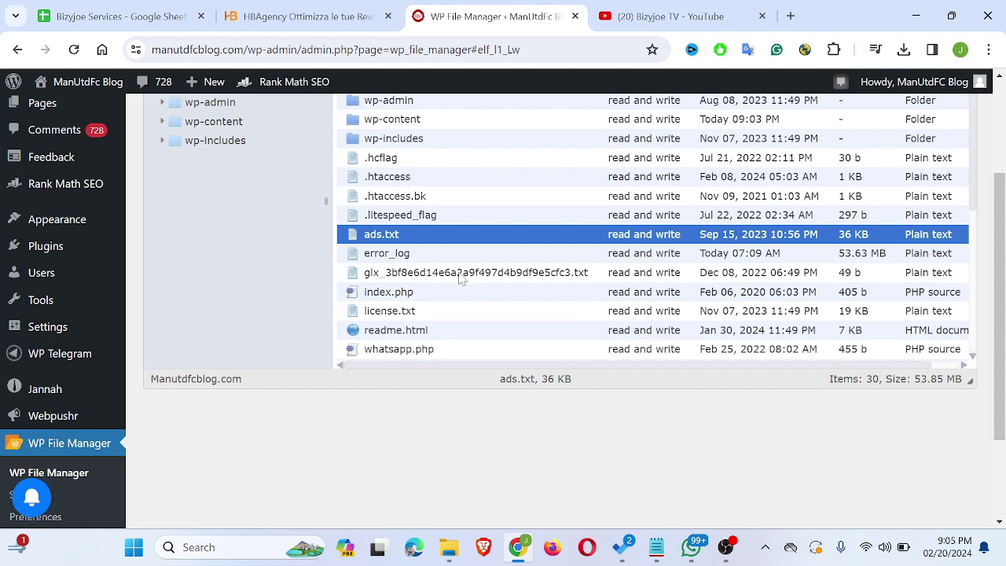
{"action": "scroll", "coordinate": [511, 250], "scroll_direction": "up", "scroll_amount": 3}
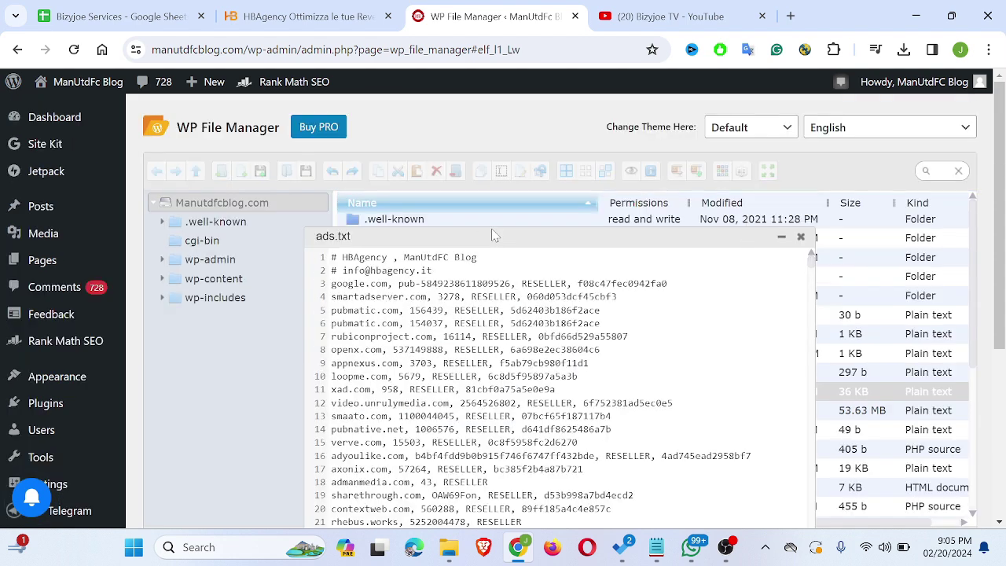
- Examine the existing entries in ads.txt from the first line through the End Header Bidding Agency line
{"action": "scroll", "coordinate": [483, 248], "scroll_direction": "down", "scroll_amount": 3}
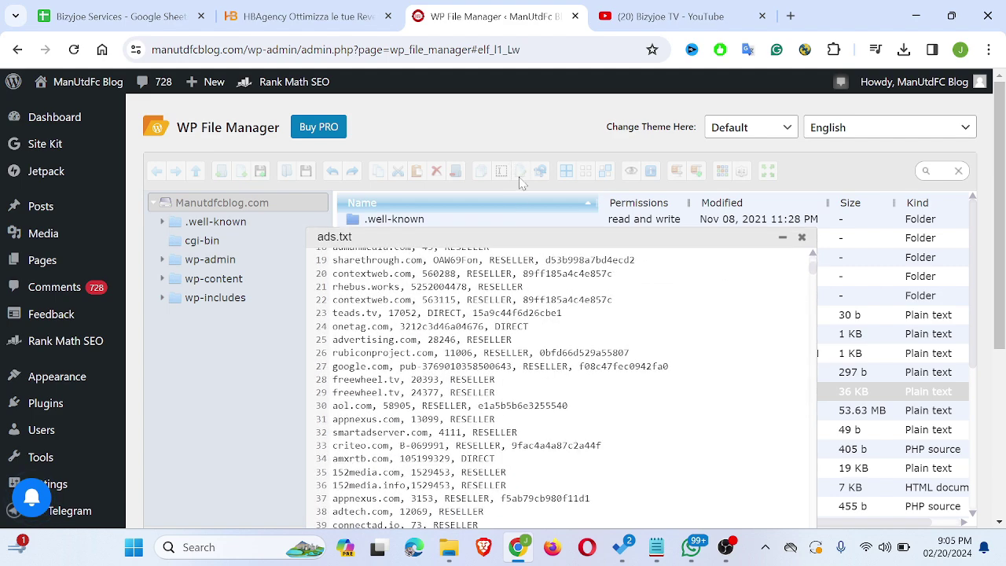
{"action": "scroll", "coordinate": [562, 319], "scroll_direction": "down", "scroll_amount": 20}
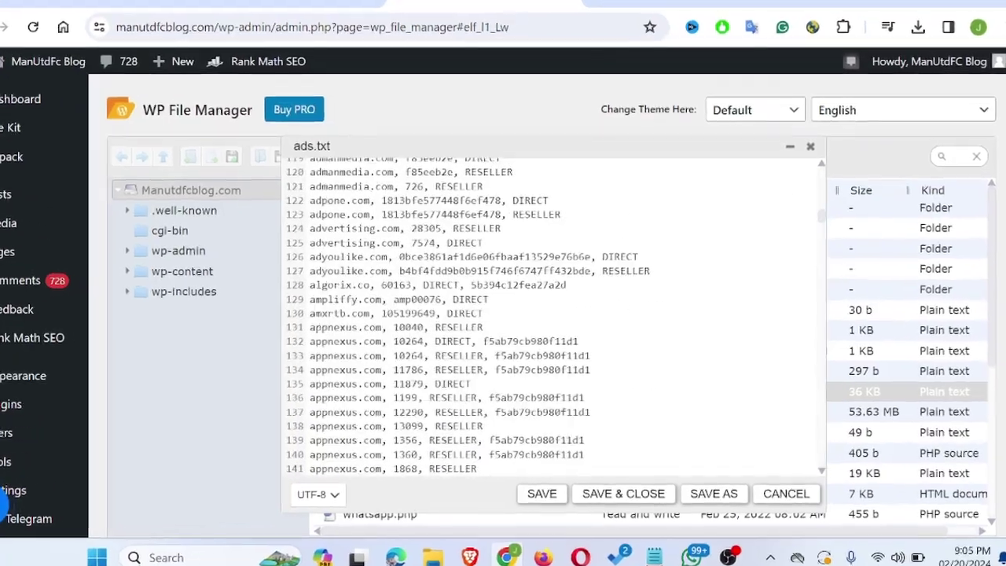
{"action": "scroll", "coordinate": [550, 314], "scroll_direction": "down", "scroll_amount": 7}
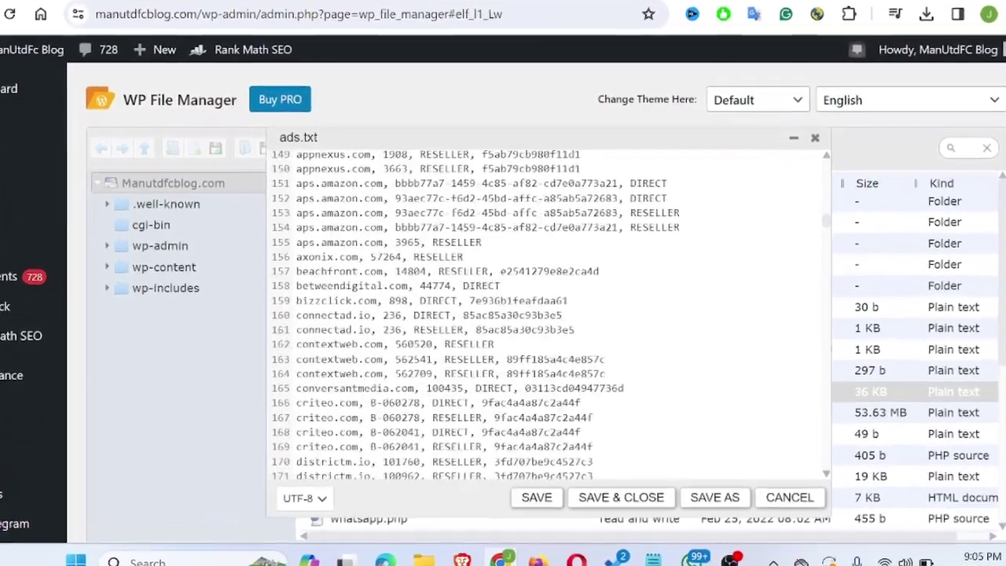
{"action": "scroll", "coordinate": [551, 315], "scroll_direction": "up", "scroll_amount": 20}
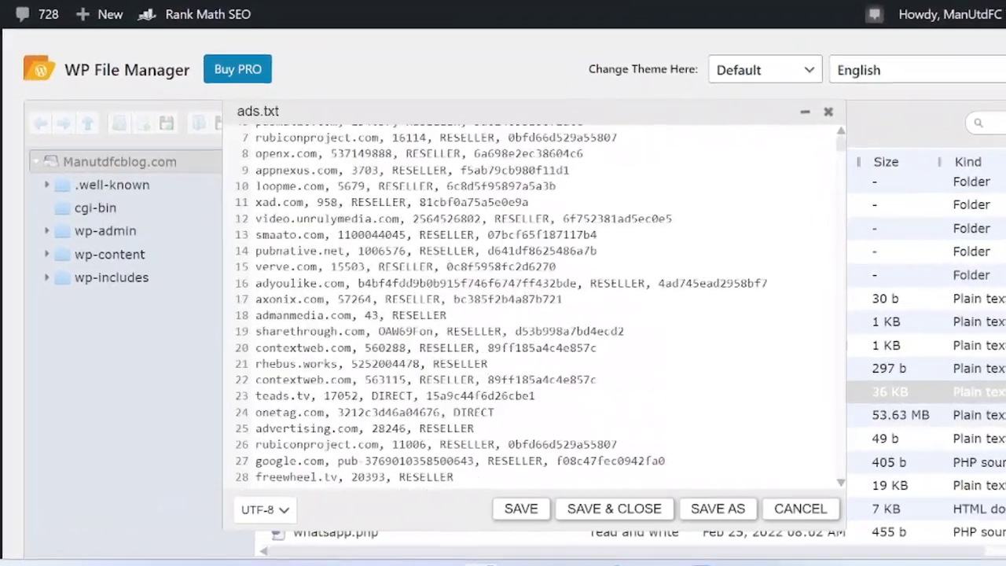
{"action": "scroll", "coordinate": [534, 307], "scroll_direction": "up", "scroll_amount": 2}
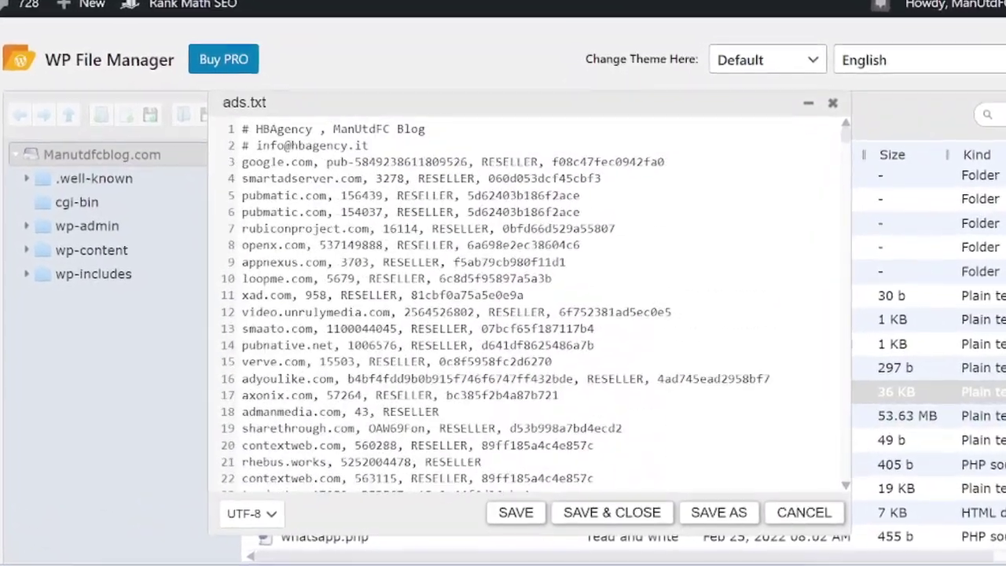
{"action": "scroll", "coordinate": [535, 307], "scroll_direction": "down", "scroll_amount": 13}
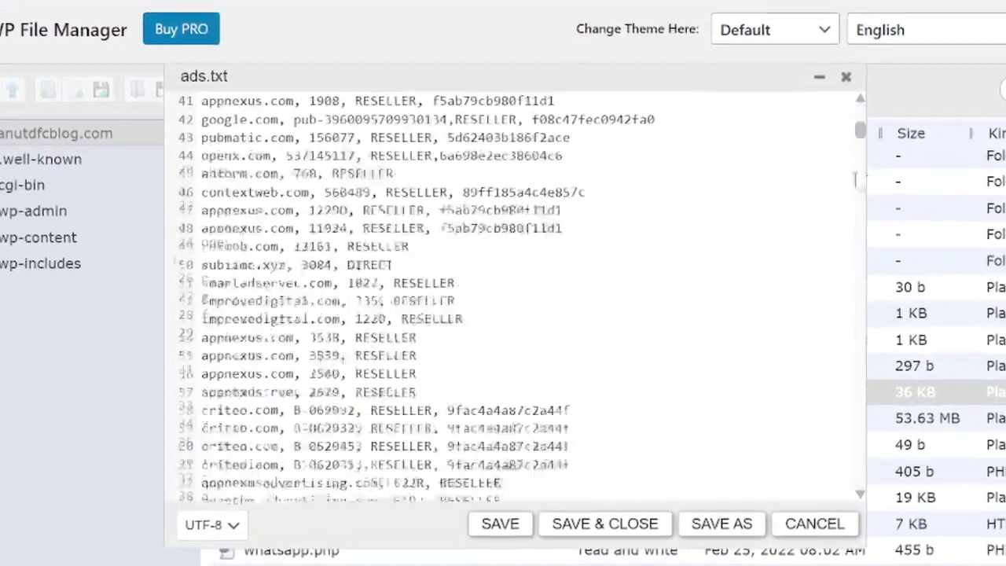
{"action": "scroll", "coordinate": [510, 299], "scroll_direction": "down", "scroll_amount": 20}
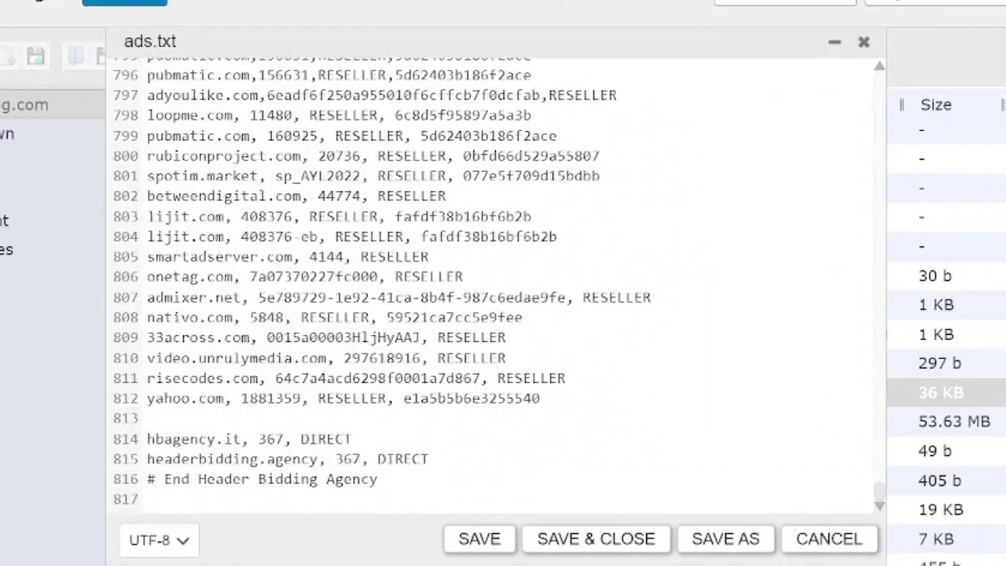
{"action": "scroll", "coordinate": [503, 283], "scroll_direction": "up", "scroll_amount": 6}
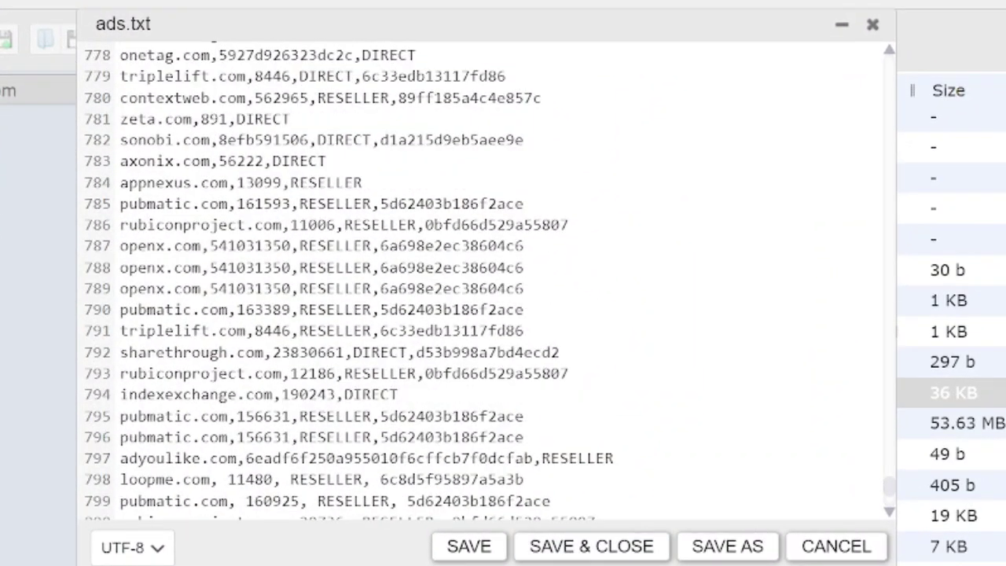
- Switch to File Explorer, open the local ads text file and look through its lines
{"action": "key", "text": "super+e"}
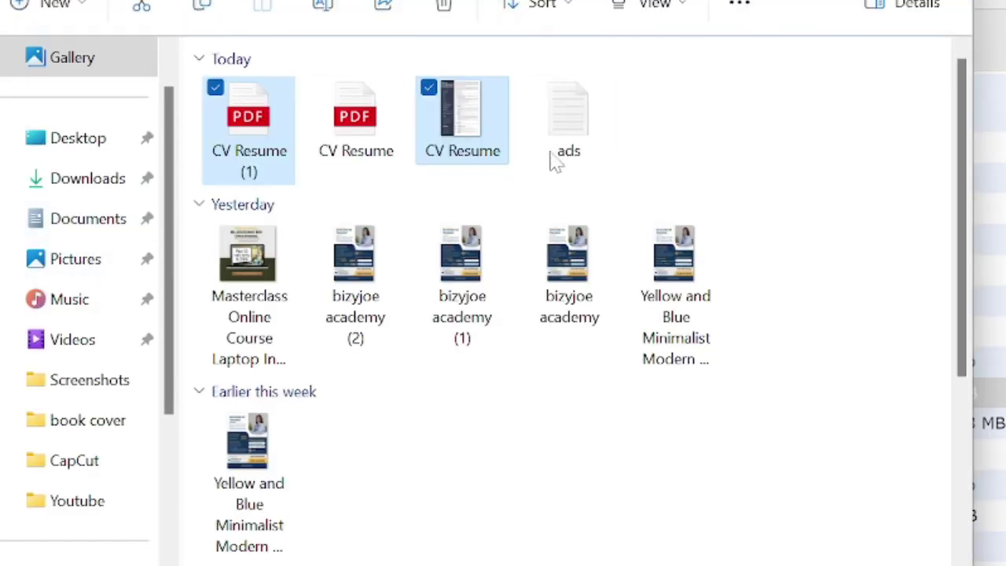
{"action": "left_click", "coordinate": [561, 127]}
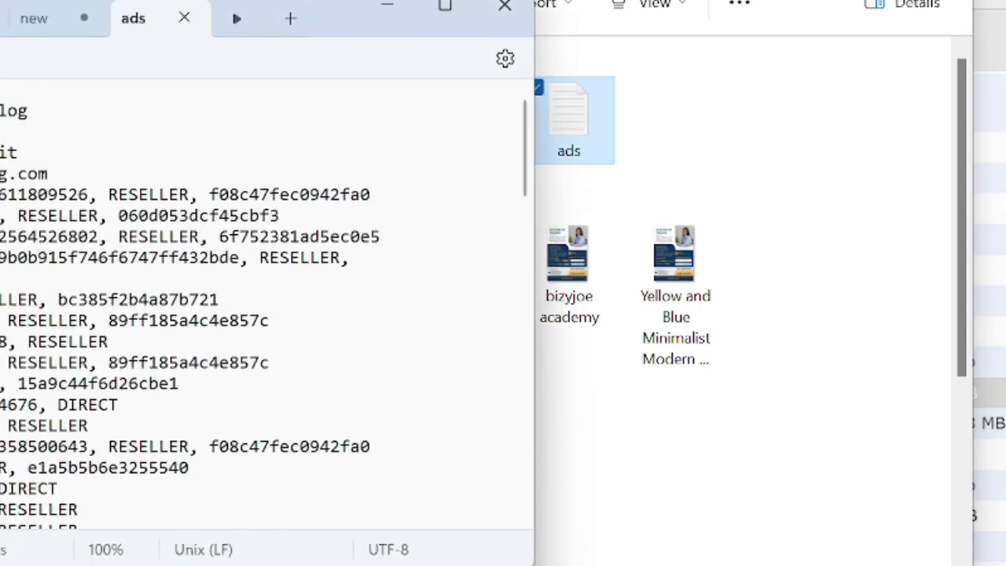
{"action": "scroll", "coordinate": [57, 326], "scroll_direction": "down", "scroll_amount": 2}
{"action": "scroll", "coordinate": [59, 329], "scroll_direction": "up", "scroll_amount": 2}
{"action": "scroll", "coordinate": [61, 280], "scroll_direction": "down", "scroll_amount": 10}
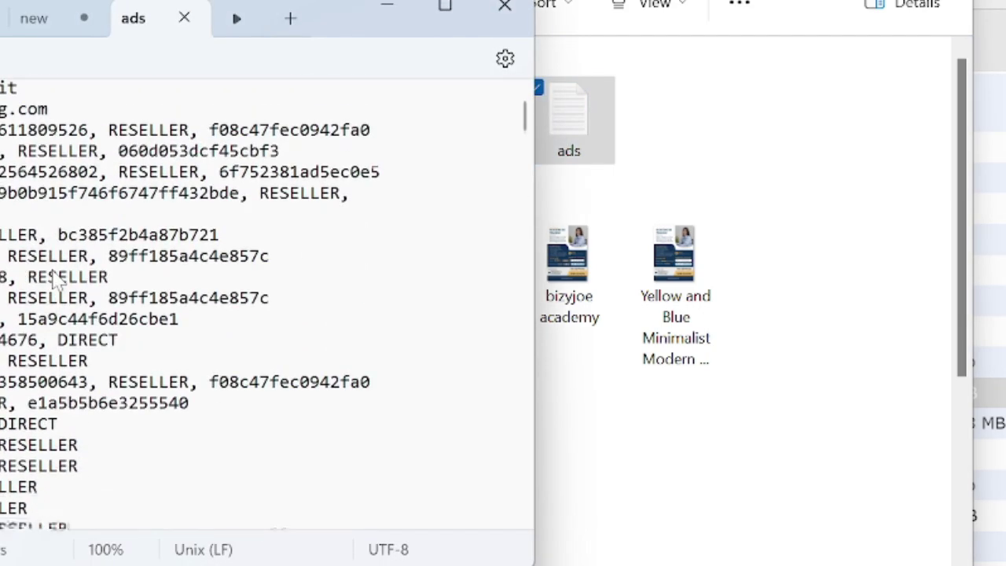
{"action": "scroll", "coordinate": [53, 279], "scroll_direction": "down", "scroll_amount": 10}
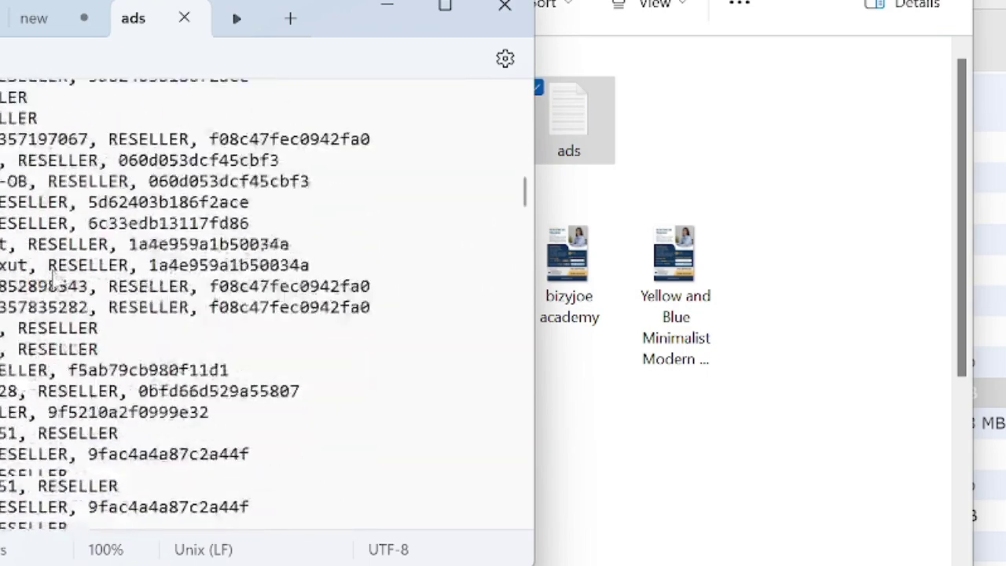
- Copy the entire text of the local ads file
{"action": "key", "text": "ctrl+a"}
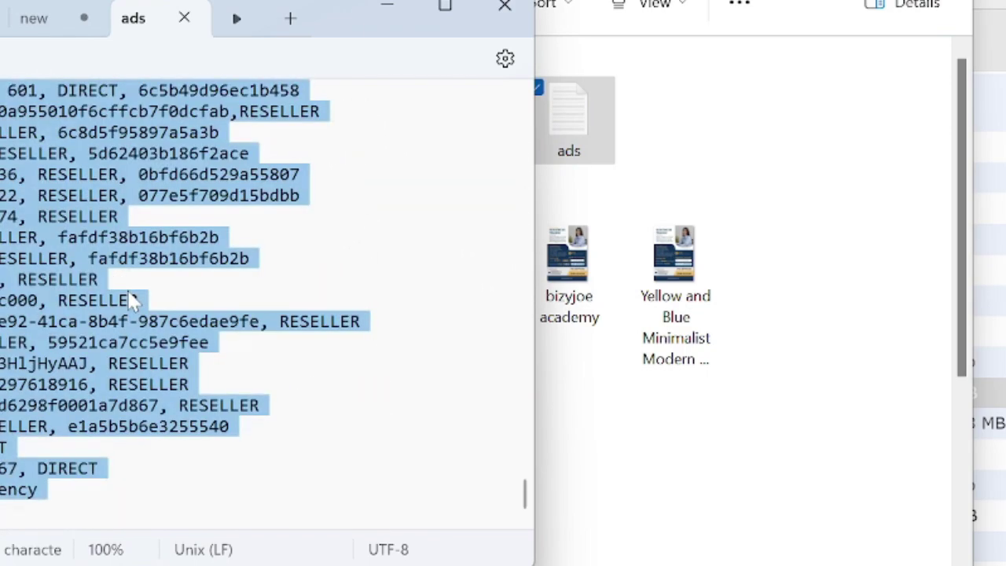
{"action": "right_click", "coordinate": [132, 301]}
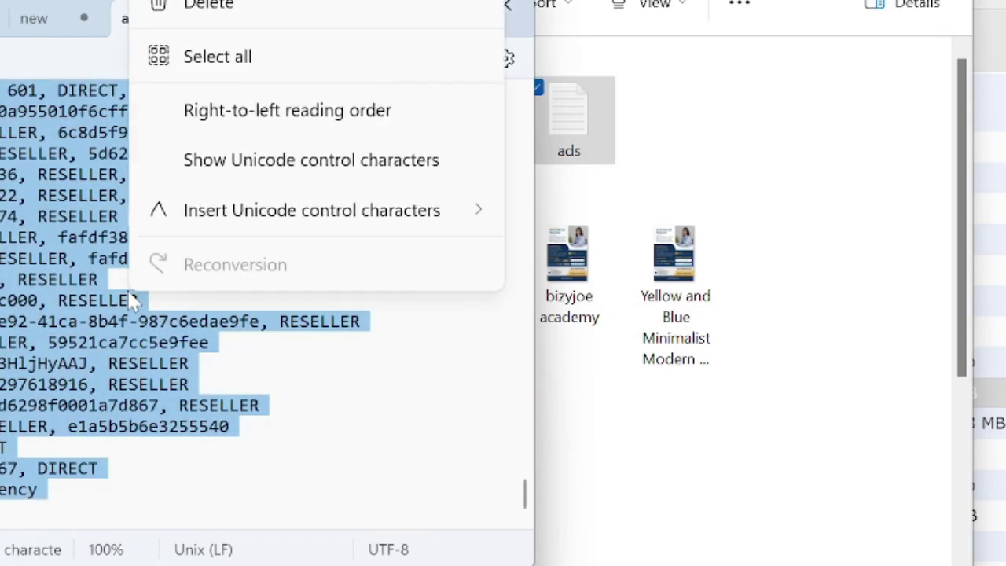
{"action": "left_click", "coordinate": [231, 7]}
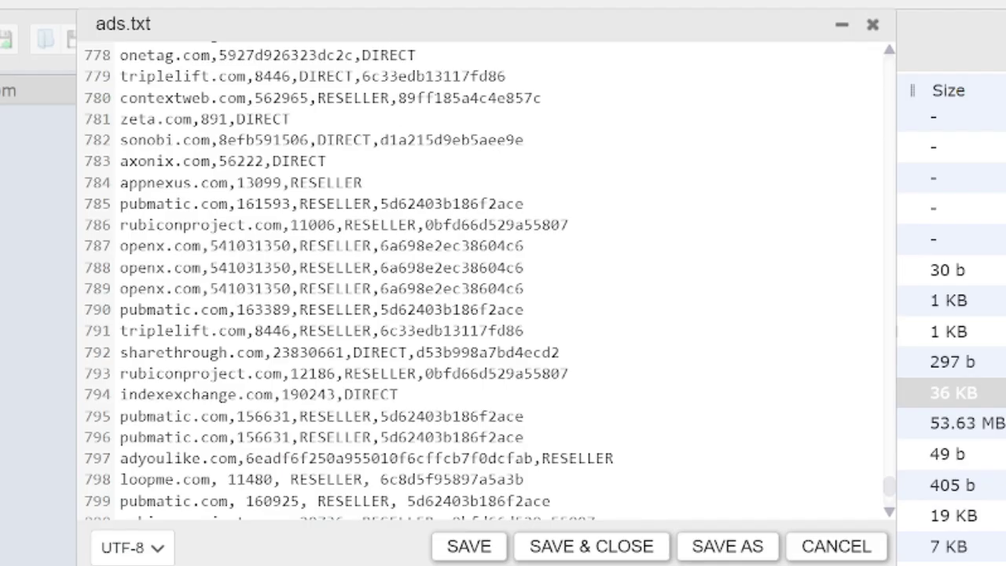
- Back in the site's ads.txt editor, replace all existing content with the copied HBAgency lines
{"action": "key", "text": "ctrl+a"}
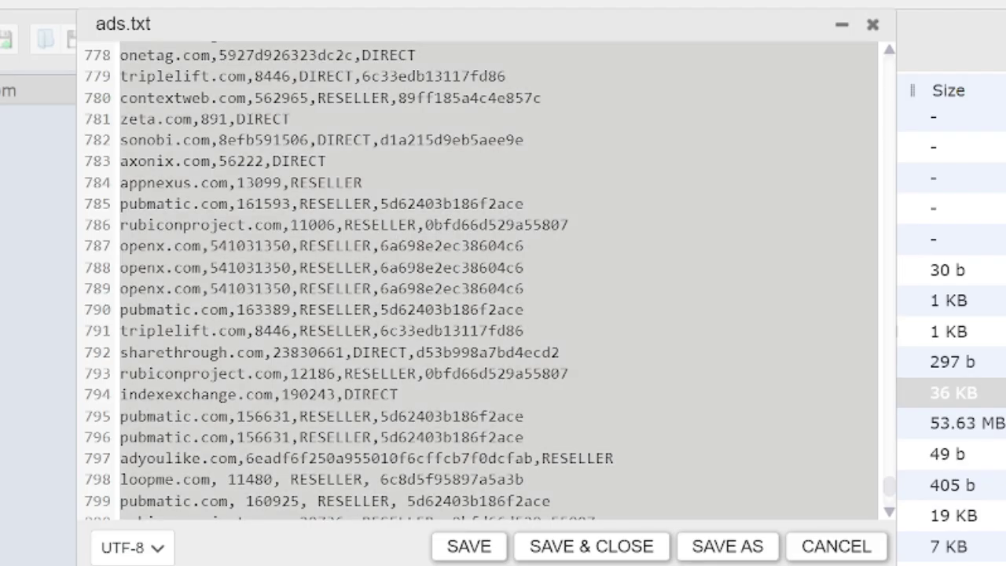
{"action": "scroll", "coordinate": [499, 275], "scroll_direction": "down", "scroll_amount": 5}
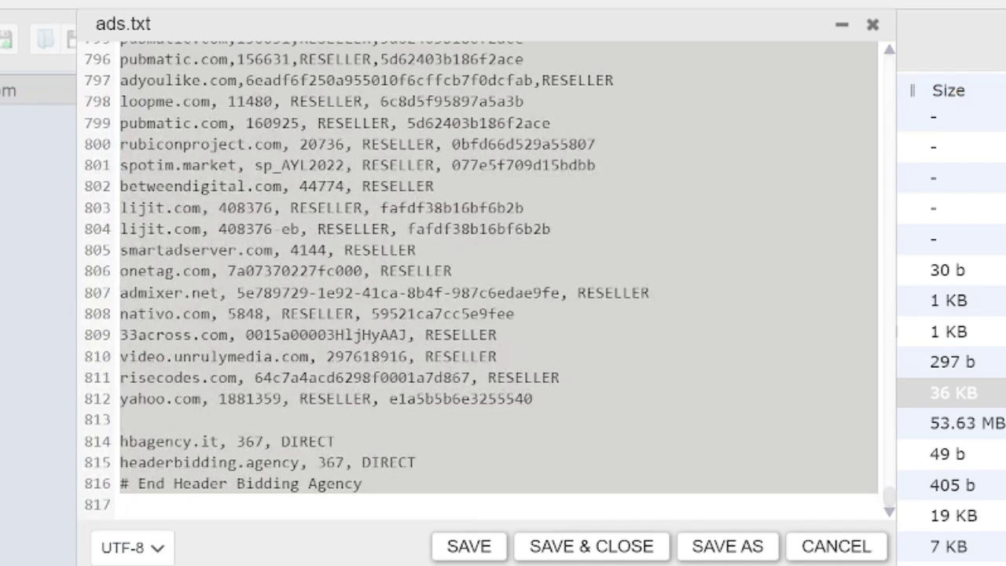
{"action": "key", "text": "Delete"}
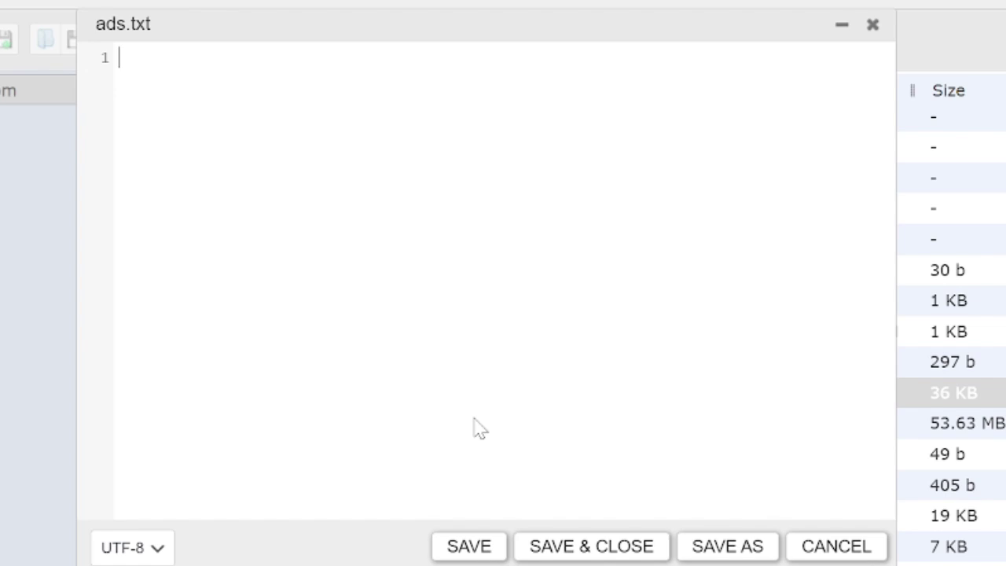
{"action": "key", "text": "ctrl+v"}
{"action": "scroll", "coordinate": [484, 279], "scroll_direction": "up", "scroll_amount": 2}
{"action": "scroll", "coordinate": [485, 279], "scroll_direction": "down", "scroll_amount": 2}
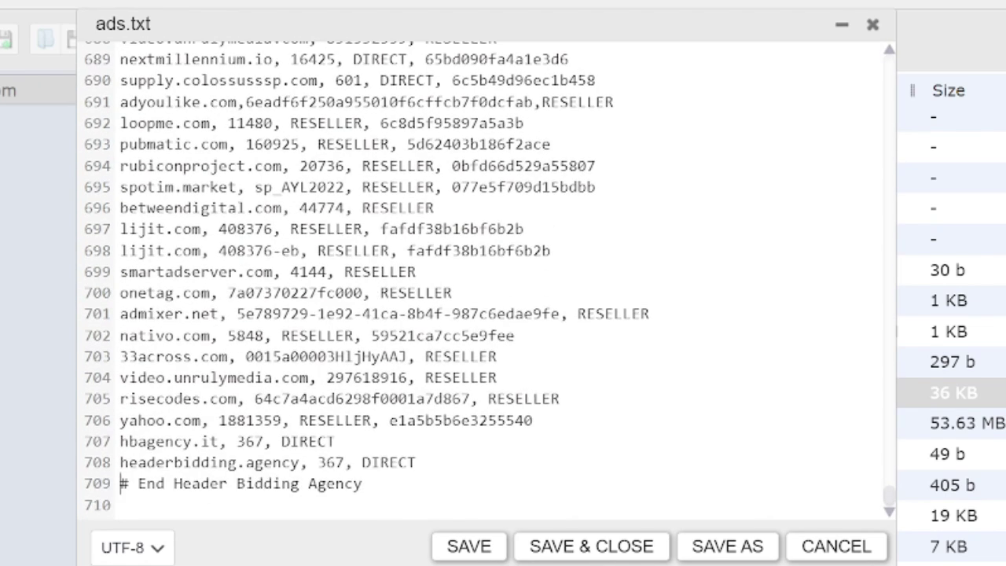
- Review the pasted seller entries throughout ads.txt, including the end of the list
{"action": "scroll", "coordinate": [484, 279], "scroll_direction": "up", "scroll_amount": 20}
{"action": "scroll", "coordinate": [484, 279], "scroll_direction": "up", "scroll_amount": 20}
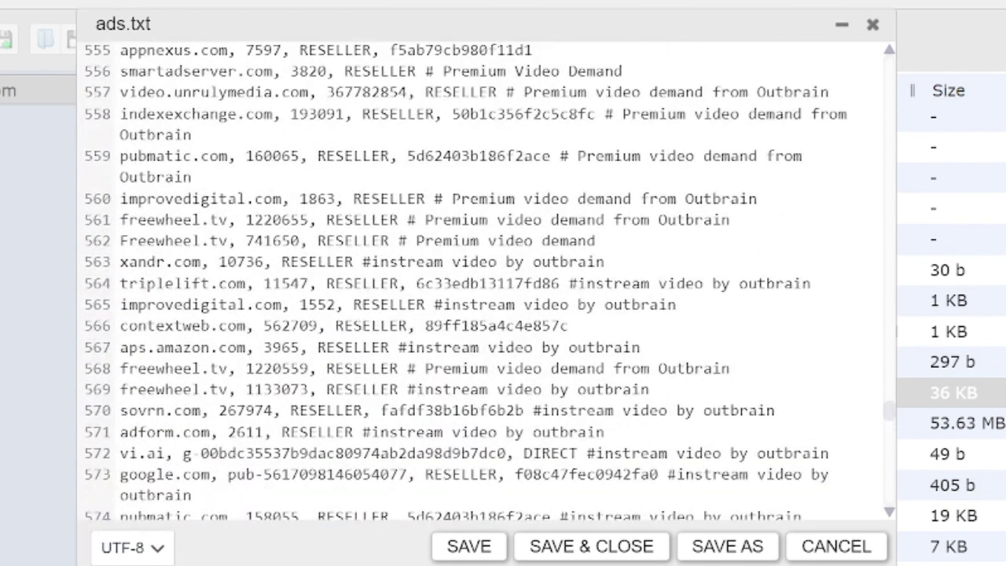
{"action": "scroll", "coordinate": [484, 279], "scroll_direction": "up", "scroll_amount": 6}
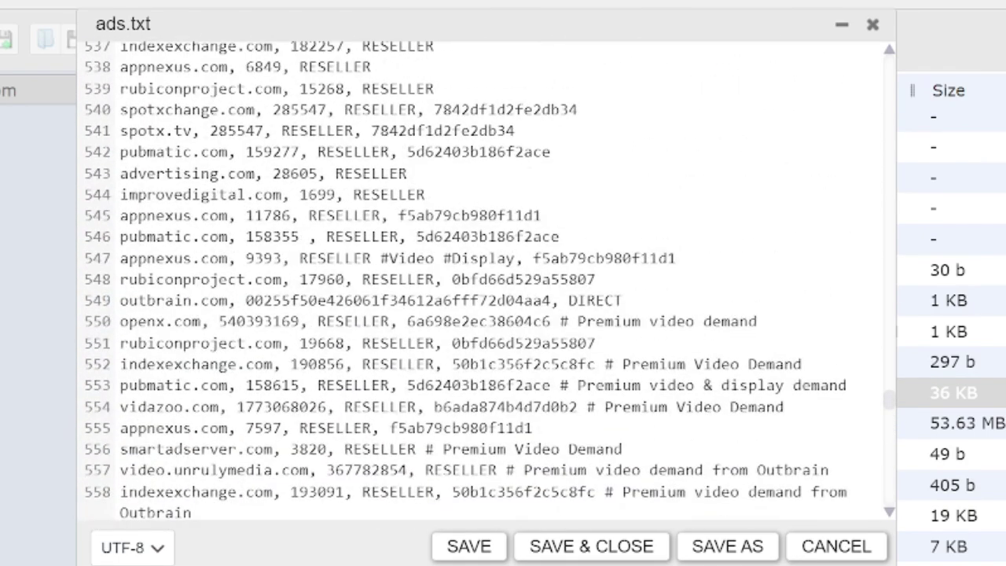
{"action": "scroll", "coordinate": [888, 399], "scroll_direction": "up", "scroll_amount": 10}
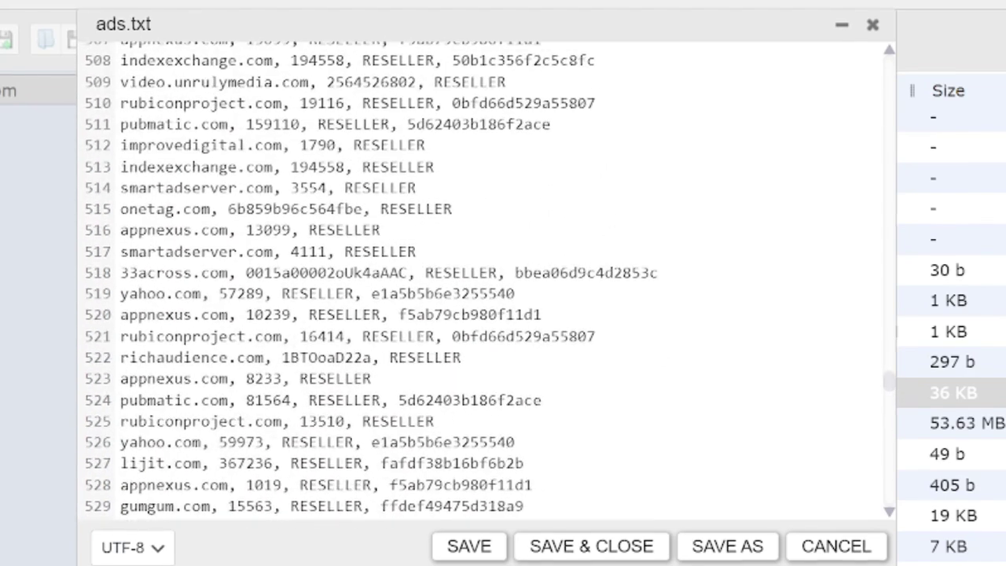
{"action": "left_click_drag", "start_coordinate": [888, 398], "coordinate": [884, 510]}
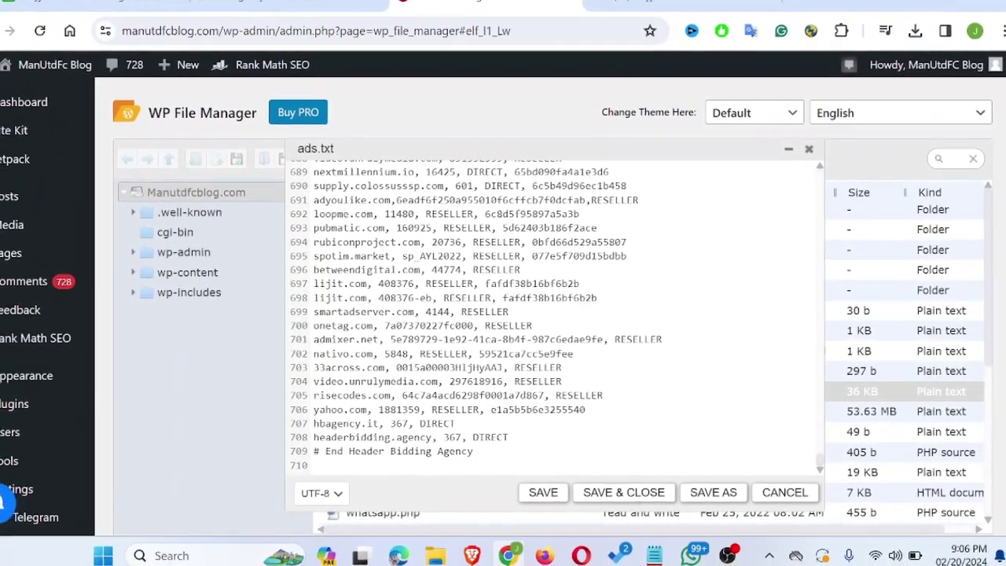
{"action": "scroll", "coordinate": [558, 315], "scroll_direction": "up", "scroll_amount": 6}
{"action": "scroll", "coordinate": [558, 322], "scroll_direction": "up", "scroll_amount": 4}
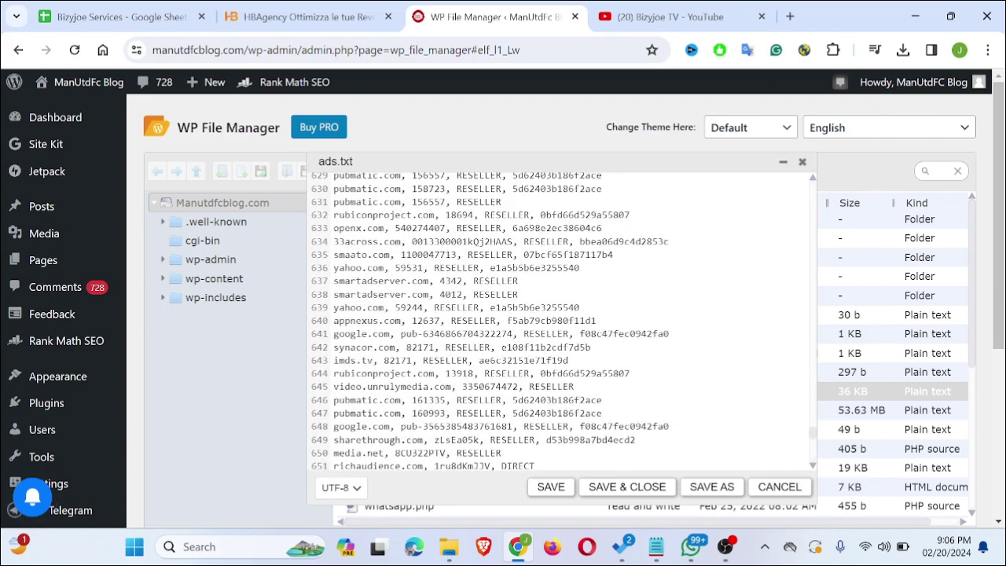
{"action": "scroll", "coordinate": [558, 322], "scroll_direction": "up", "scroll_amount": 3}
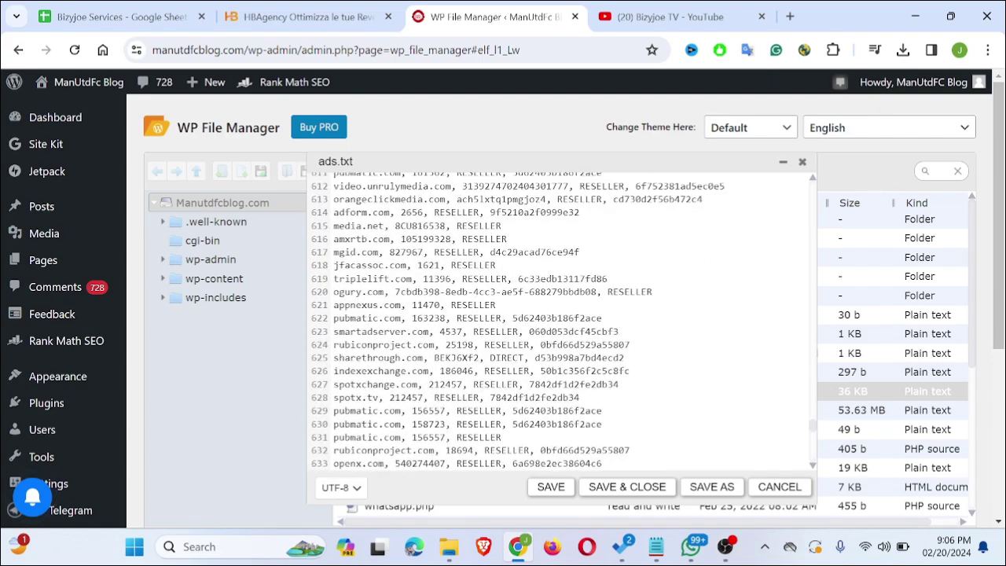
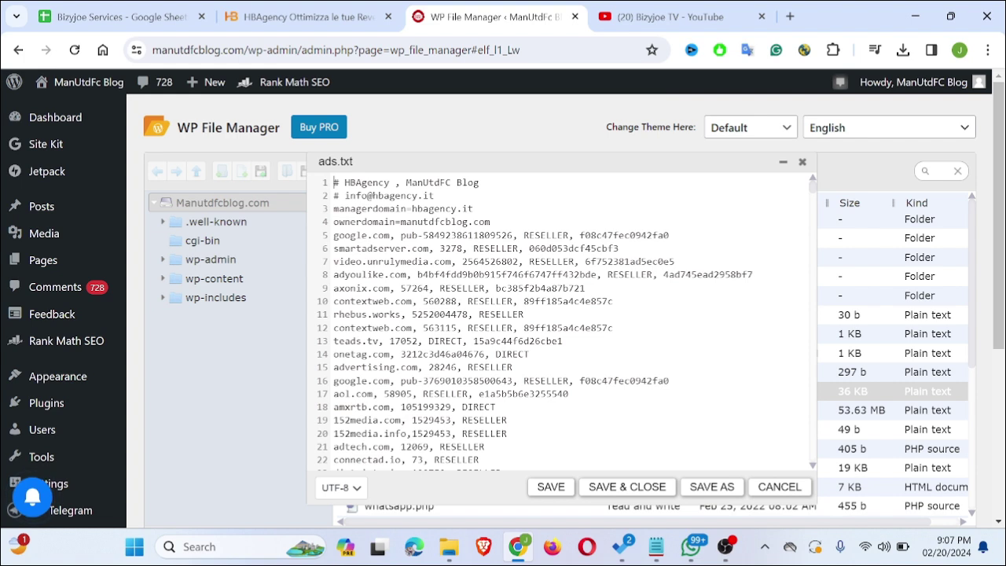
- Insert two blank lines above the HBAgency header in ads.txt and place the cursor on the first line
{"action": "key", "text": "Return"}
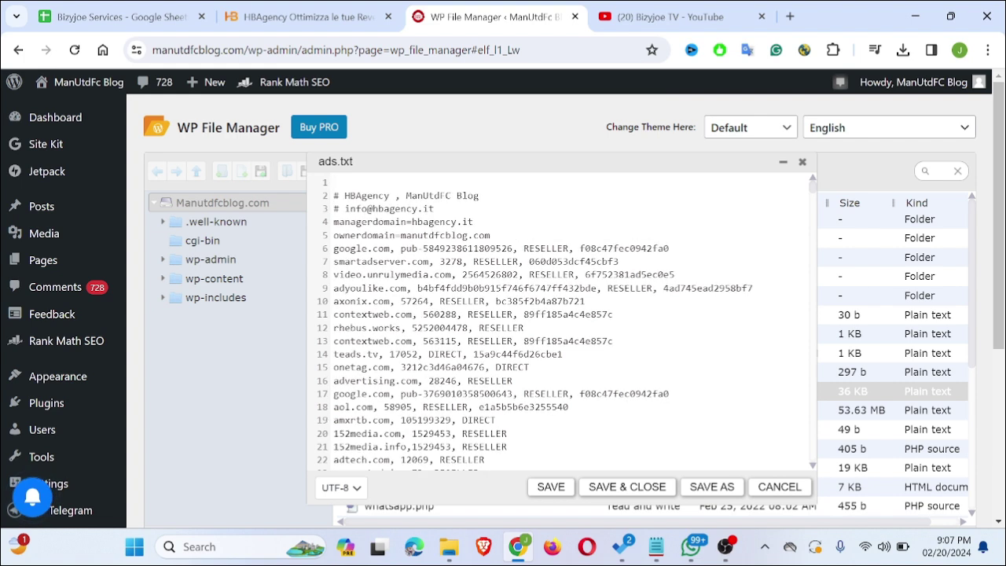
{"action": "key", "text": "Return"}
{"action": "left_click", "coordinate": [334, 182]}
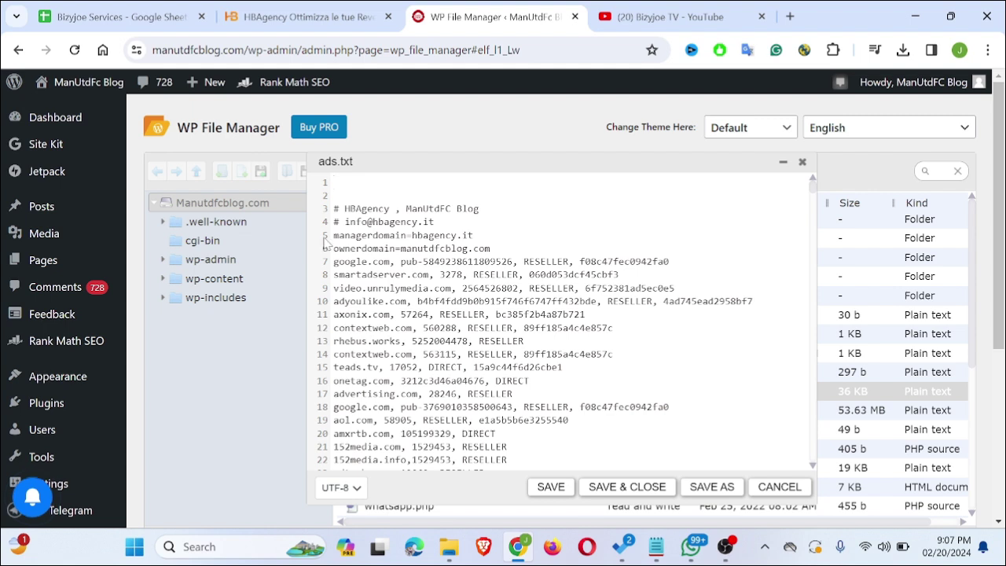
- Enter a "pub" line at the start of ads.txt and highlight the block of HBAgency lines beneath it
{"action": "type", "text": "pub"}
{"action": "key", "text": "Return"}
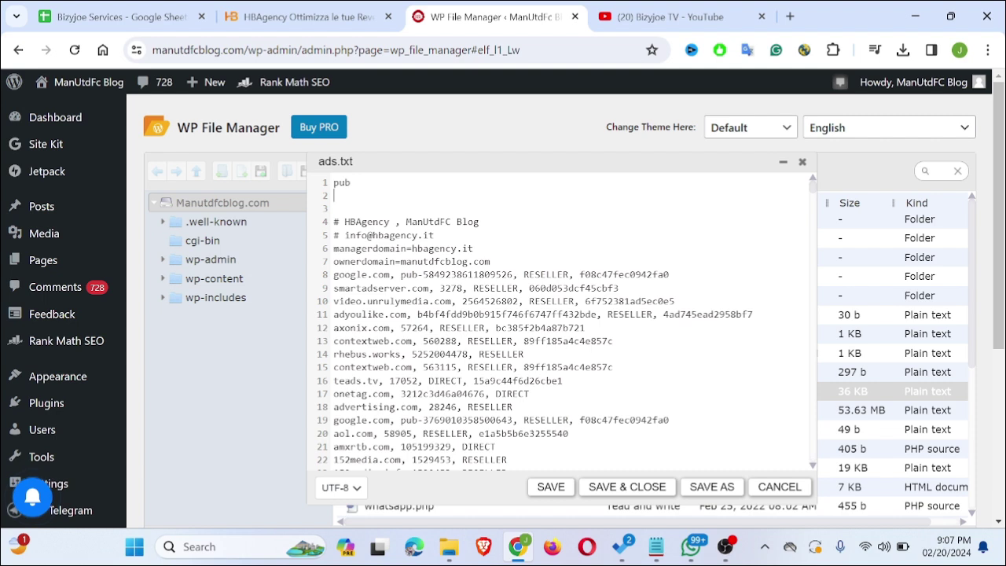
{"action": "left_click", "coordinate": [334, 208]}
{"action": "left_click_drag", "start_coordinate": [333, 212], "coordinate": [375, 489]}
{"action": "scroll", "coordinate": [558, 322], "scroll_direction": "down", "scroll_amount": 3}
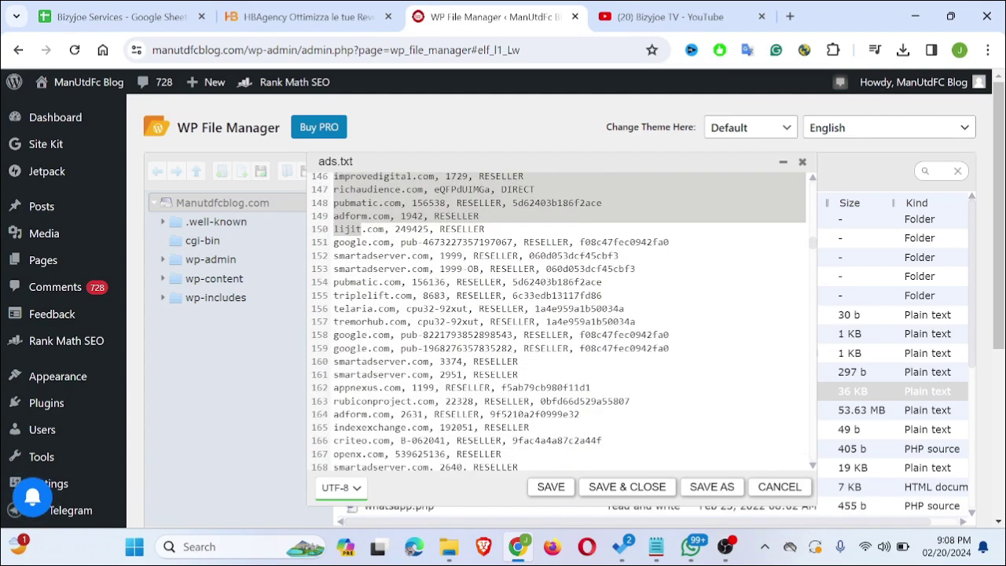
{"action": "scroll", "coordinate": [558, 322], "scroll_direction": "up", "scroll_amount": 2}
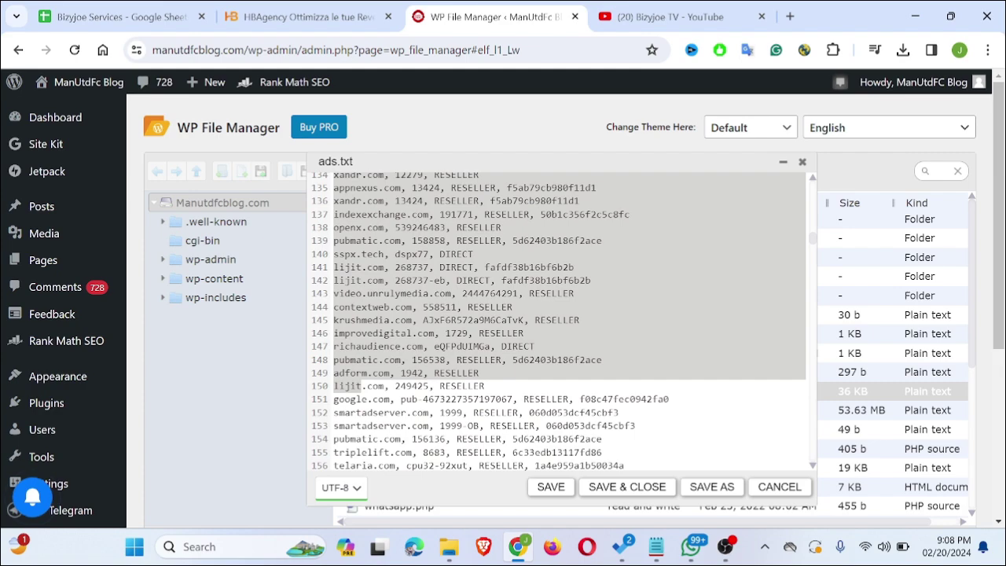
{"action": "scroll", "coordinate": [558, 322], "scroll_direction": "up", "scroll_amount": 13}
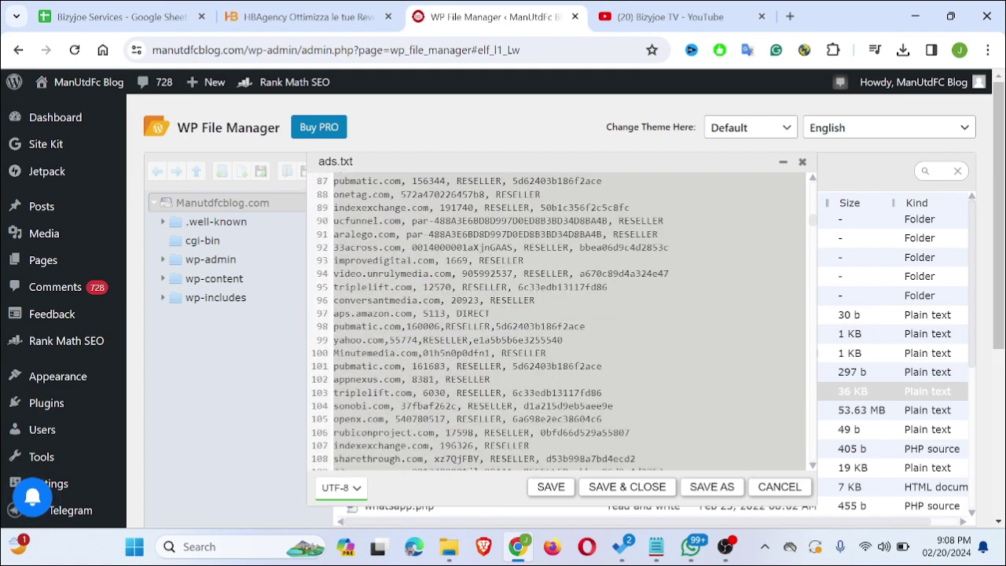
{"action": "scroll", "coordinate": [557, 322], "scroll_direction": "up", "scroll_amount": 9}
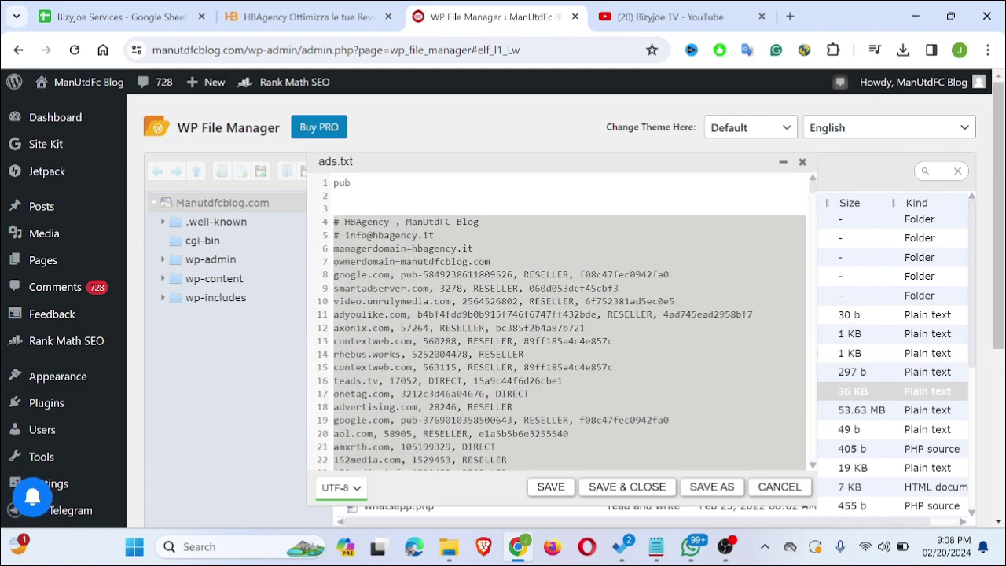
- Remove the "pub" line and the blank lines above the HBAgency header, and save and close ads.txt
{"action": "left_click", "coordinate": [351, 182]}
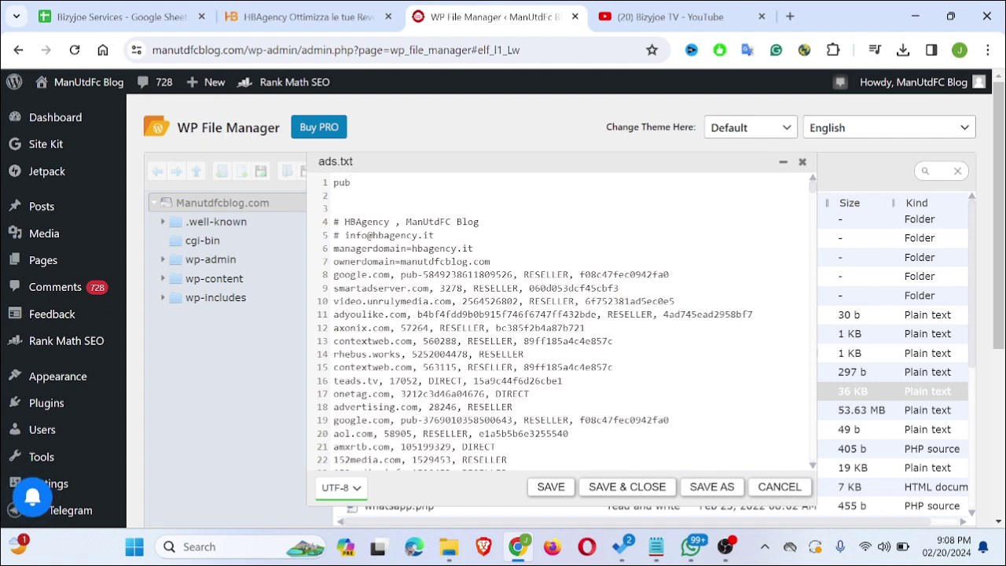
{"action": "left_click_drag", "start_coordinate": [344, 182], "coordinate": [331, 194]}
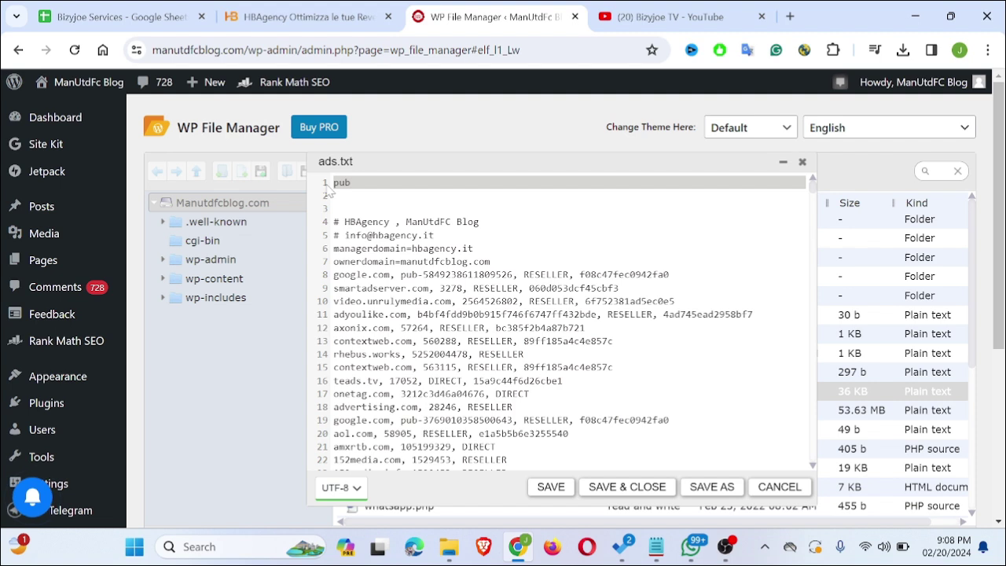
{"action": "key", "text": "BackSpace"}
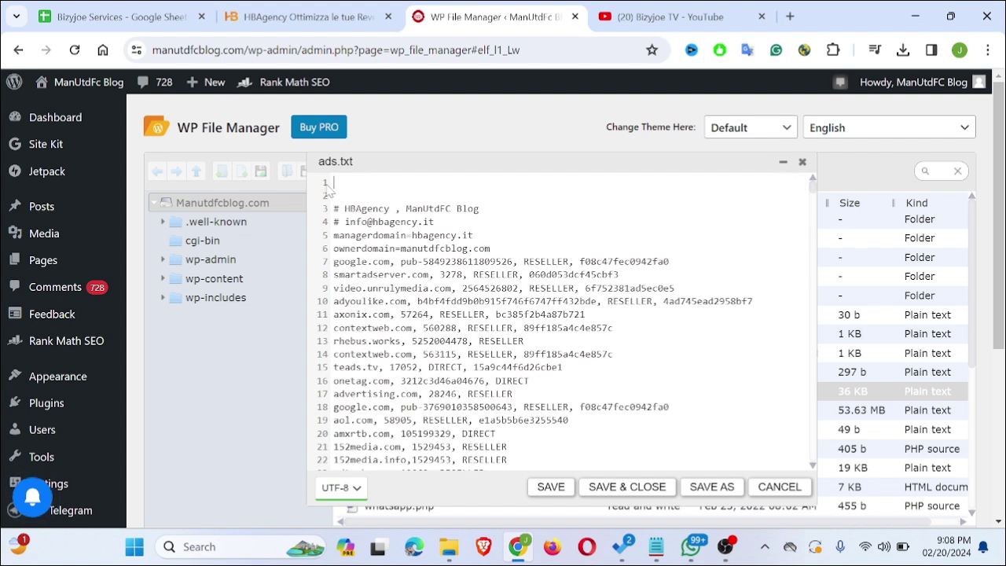
{"action": "key", "text": "Delete"}
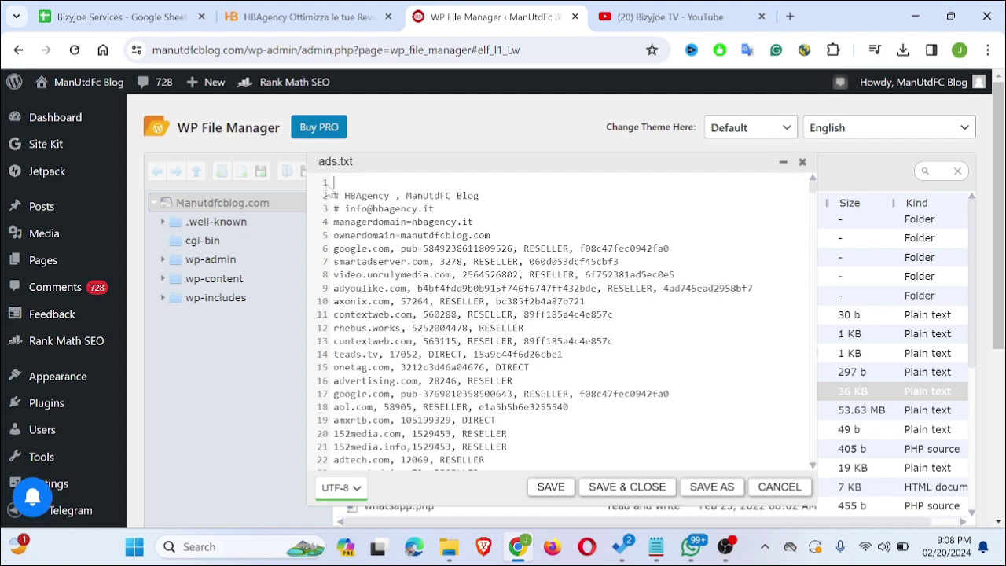
{"action": "key", "text": "Delete"}
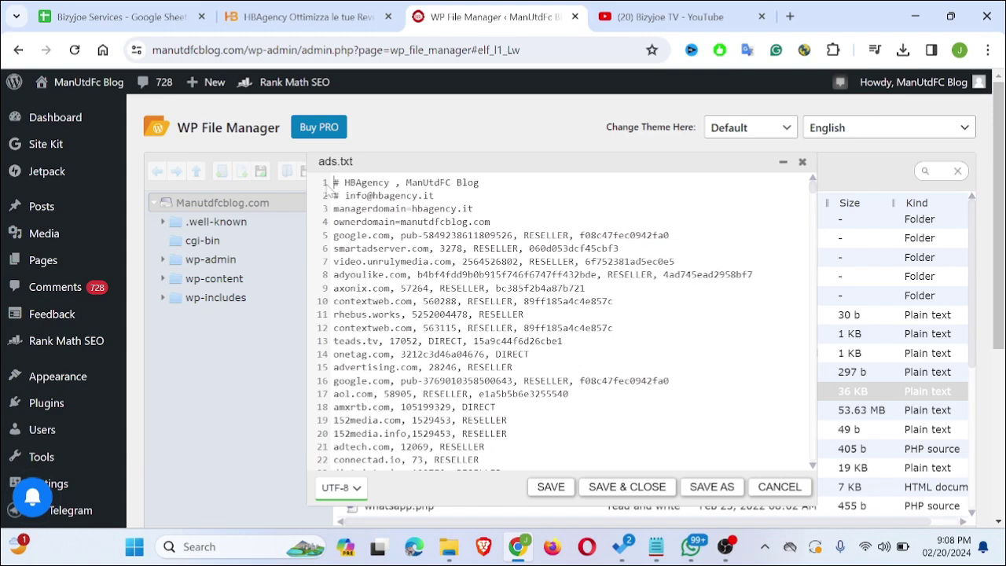
{"action": "scroll", "coordinate": [327, 188], "scroll_direction": "down", "scroll_amount": 10}
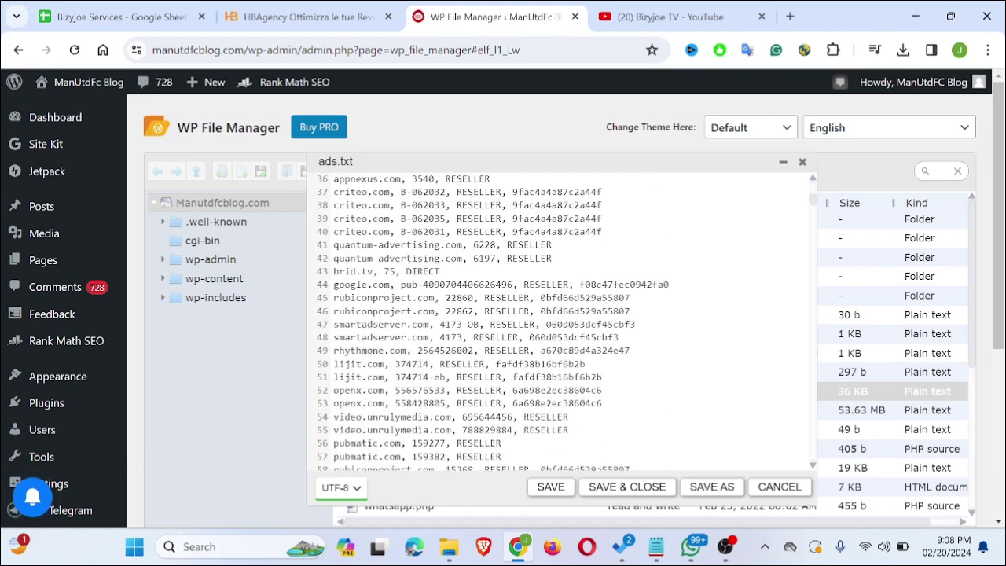
{"action": "left_click", "coordinate": [649, 489]}
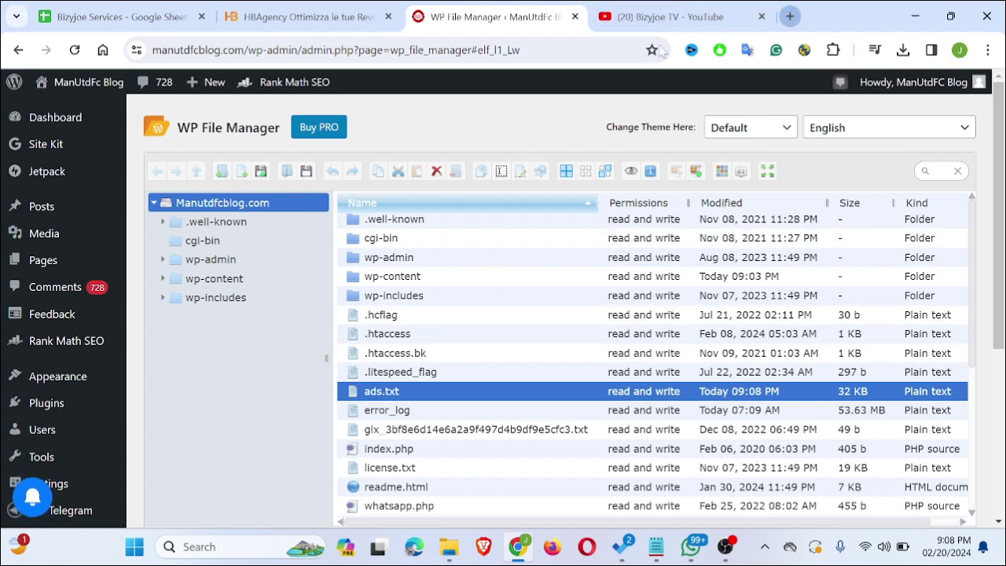
- Open manutdfcblog.com/ads.txt in a new browser tab
{"action": "left_click", "coordinate": [790, 16]}
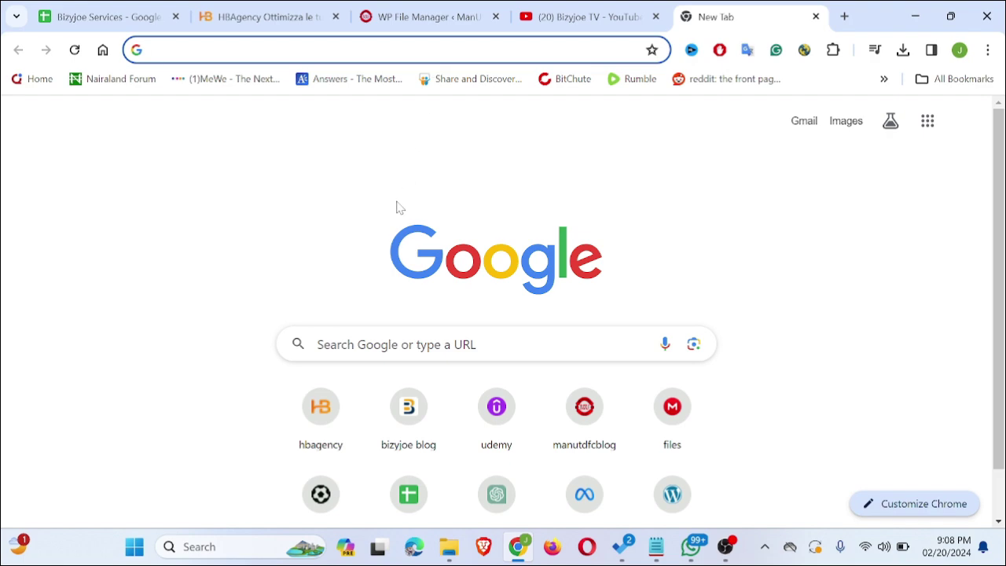
{"action": "type", "text": "man"}
{"action": "key", "text": "Right"}
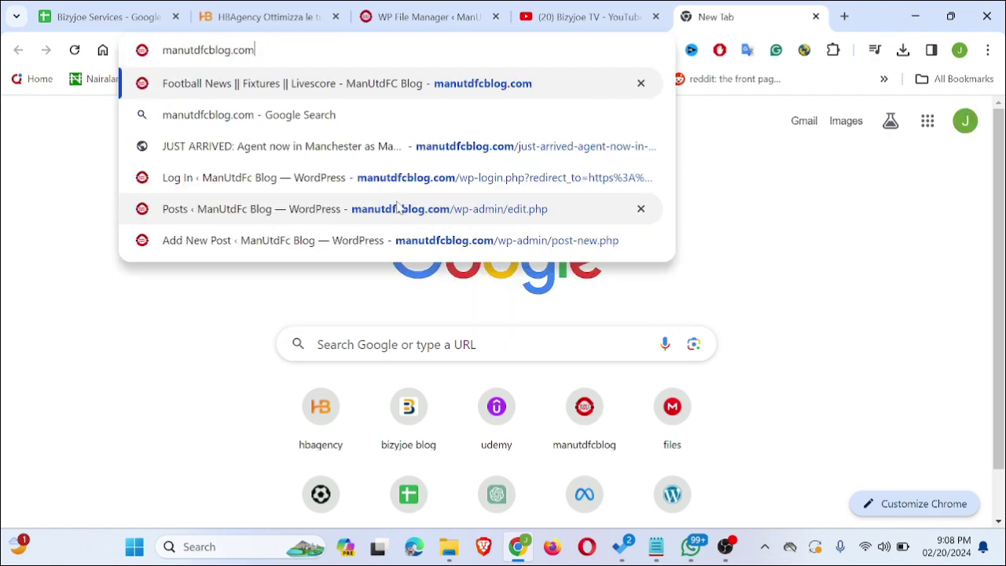
{"action": "type", "text": "/a"}
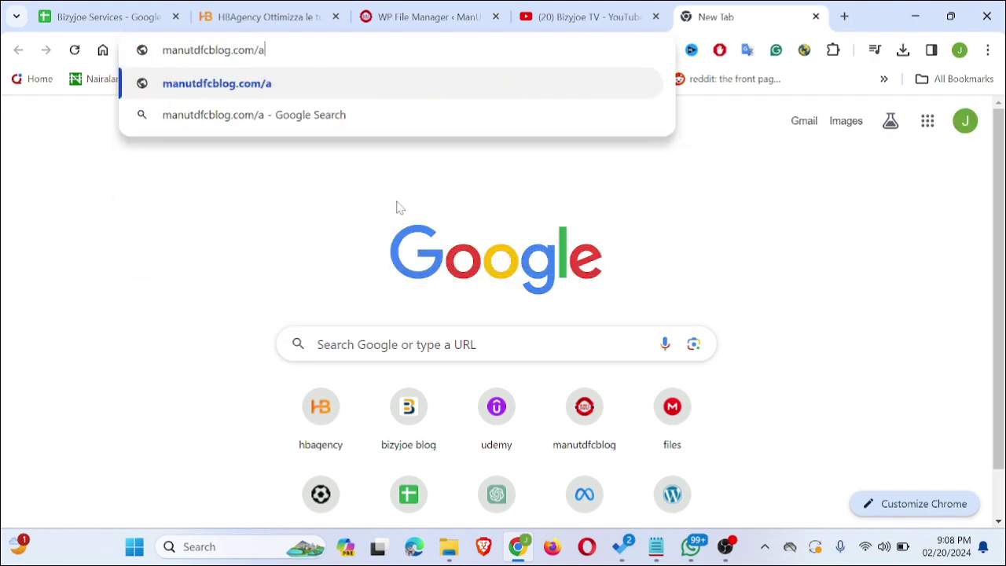
{"action": "type", "text": "ds.txt"}
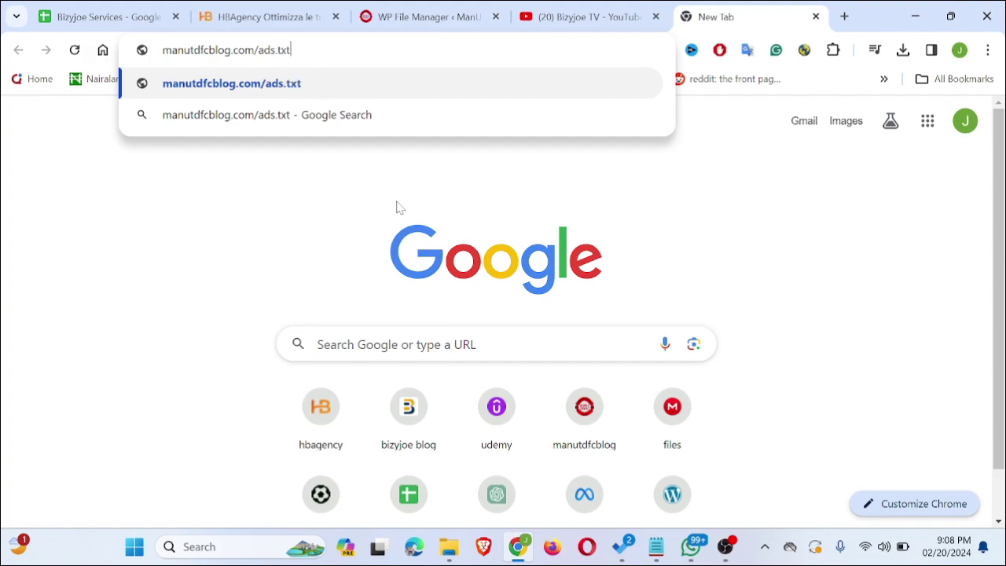
{"action": "key", "text": "Return"}
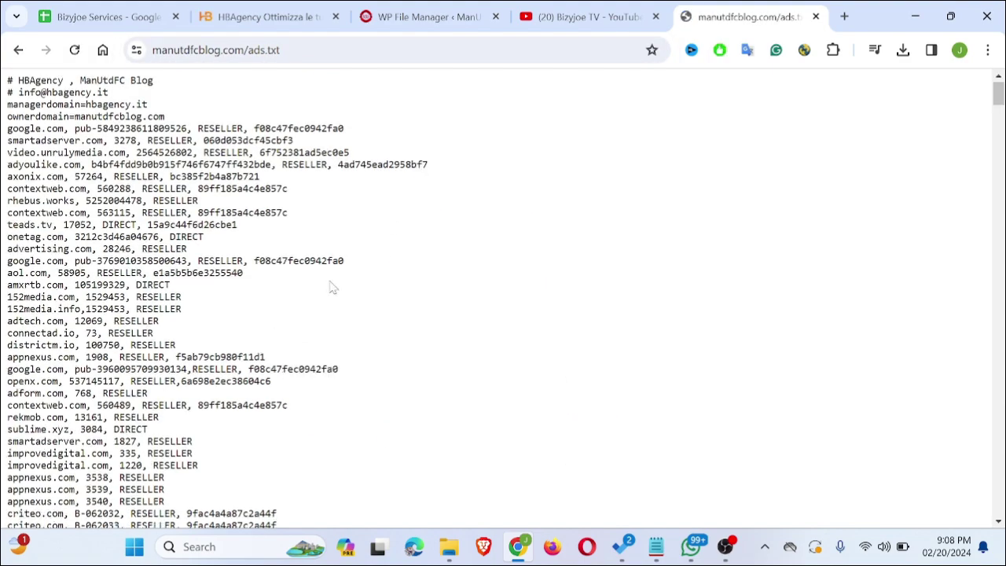
- Examine the published ads.txt page from the HBAgency header to the closing lines and return to its beginning
{"action": "scroll", "coordinate": [936, 202], "scroll_direction": "down", "scroll_amount": 4}
{"action": "left_click_drag", "start_coordinate": [998, 110], "coordinate": [999, 507]}
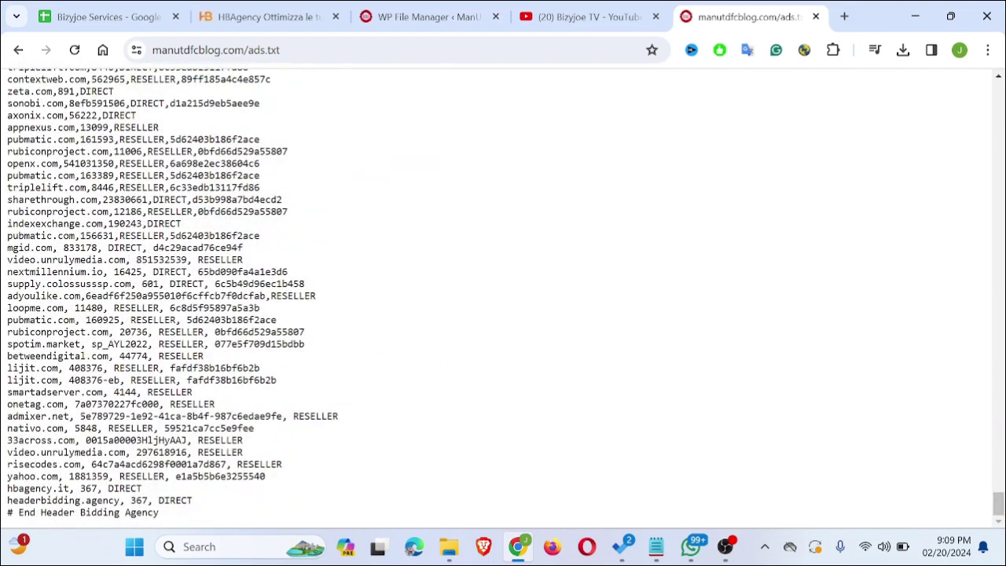
{"action": "scroll", "coordinate": [503, 299], "scroll_direction": "up", "scroll_amount": 2}
{"action": "scroll", "coordinate": [503, 298], "scroll_direction": "down", "scroll_amount": 2}
{"action": "scroll", "coordinate": [503, 299], "scroll_direction": "up", "scroll_amount": 15}
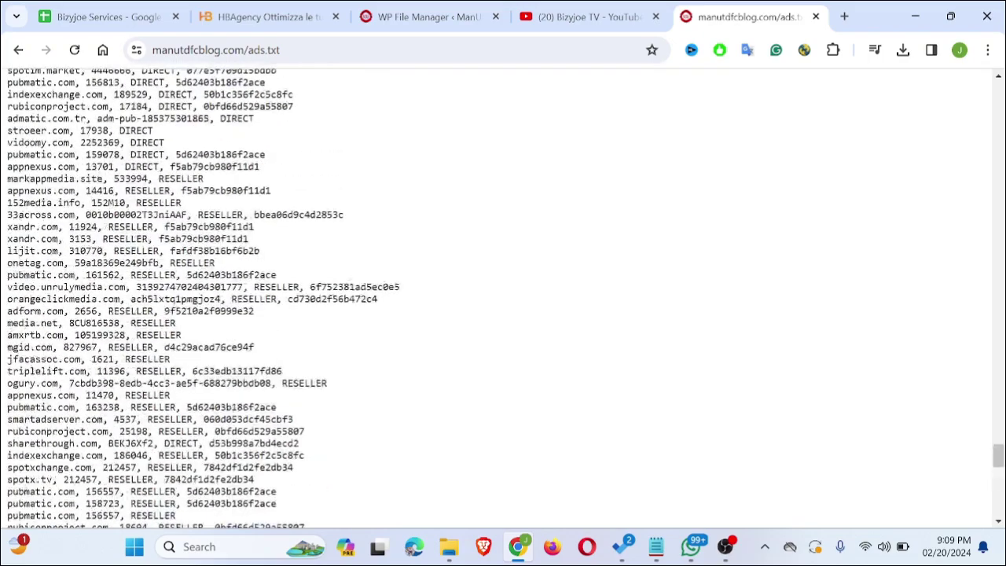
{"action": "scroll", "coordinate": [998, 333], "scroll_direction": "up", "scroll_amount": 12}
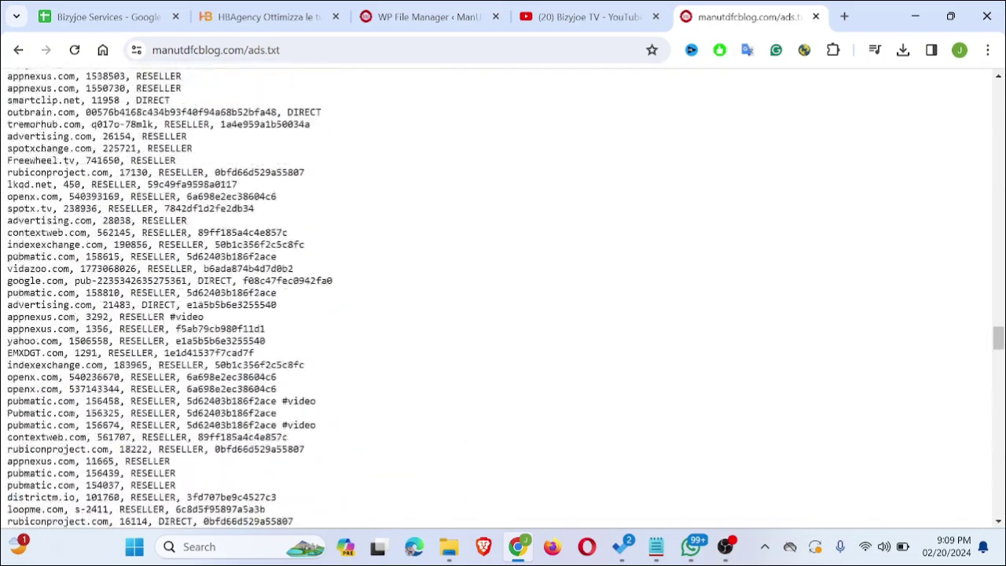
{"action": "left_click_drag", "start_coordinate": [998, 333], "coordinate": [998, 92]}
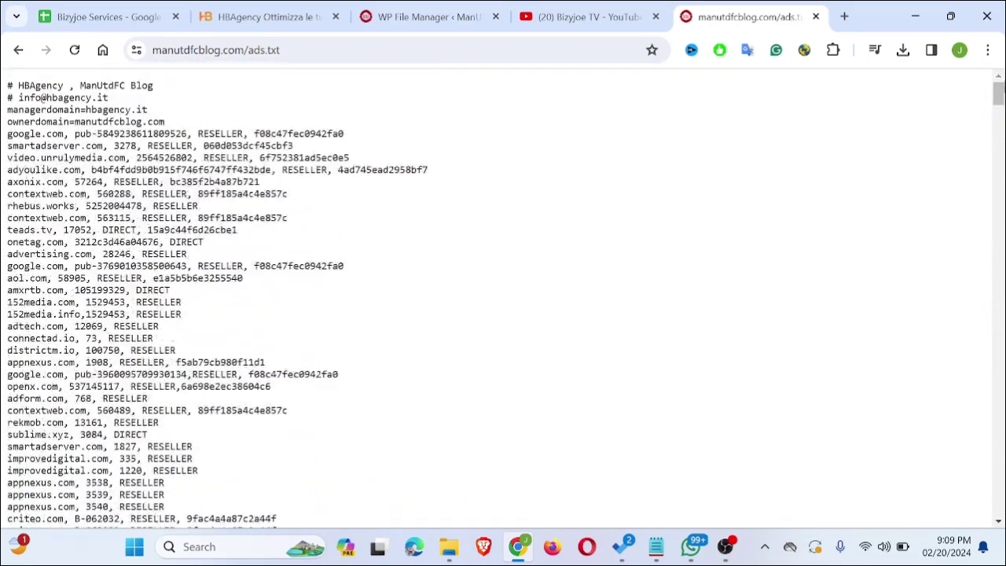